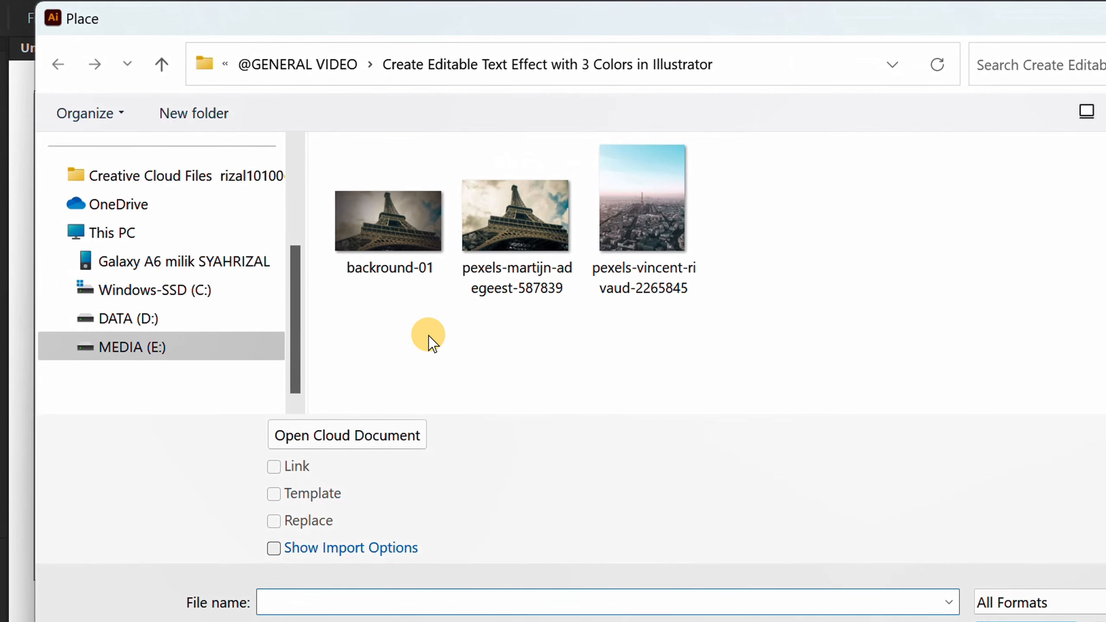
Place the linked image backround-01 so it covers the whole artboard.
{"action": "left_click", "coordinate": [381, 224]}
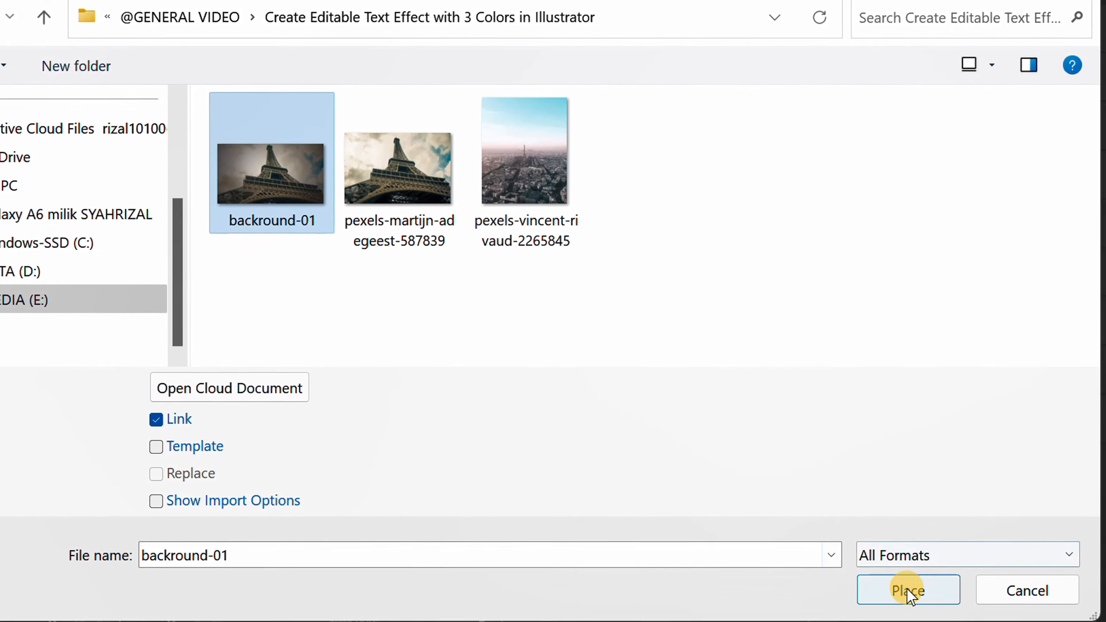
{"action": "left_click", "coordinate": [909, 591]}
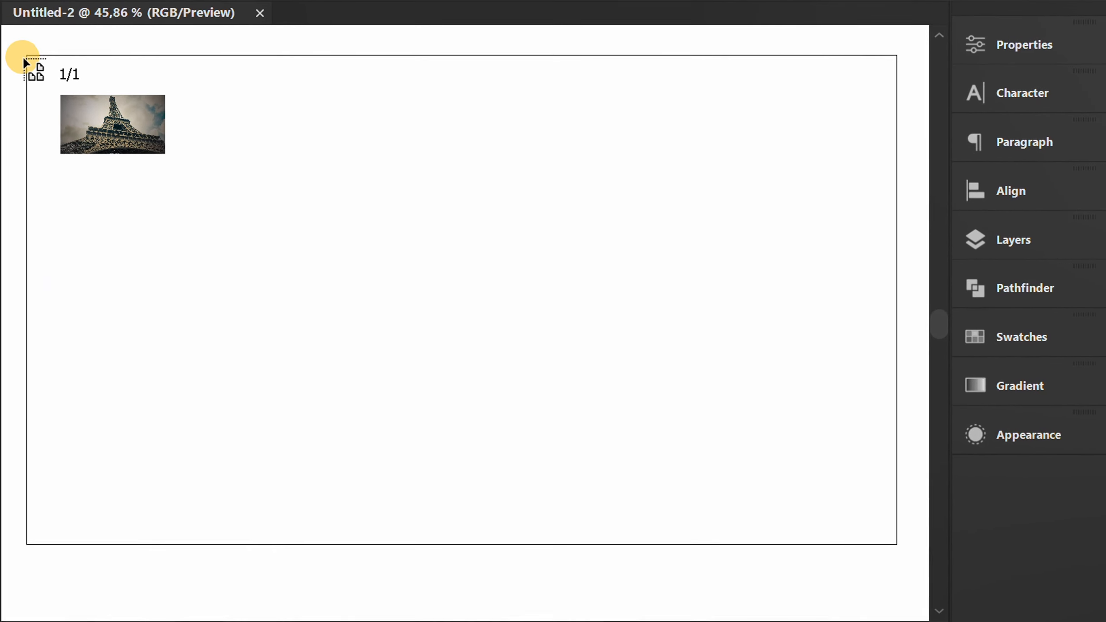
{"action": "left_click_drag", "start_coordinate": [65, 97], "coordinate": [904, 570]}
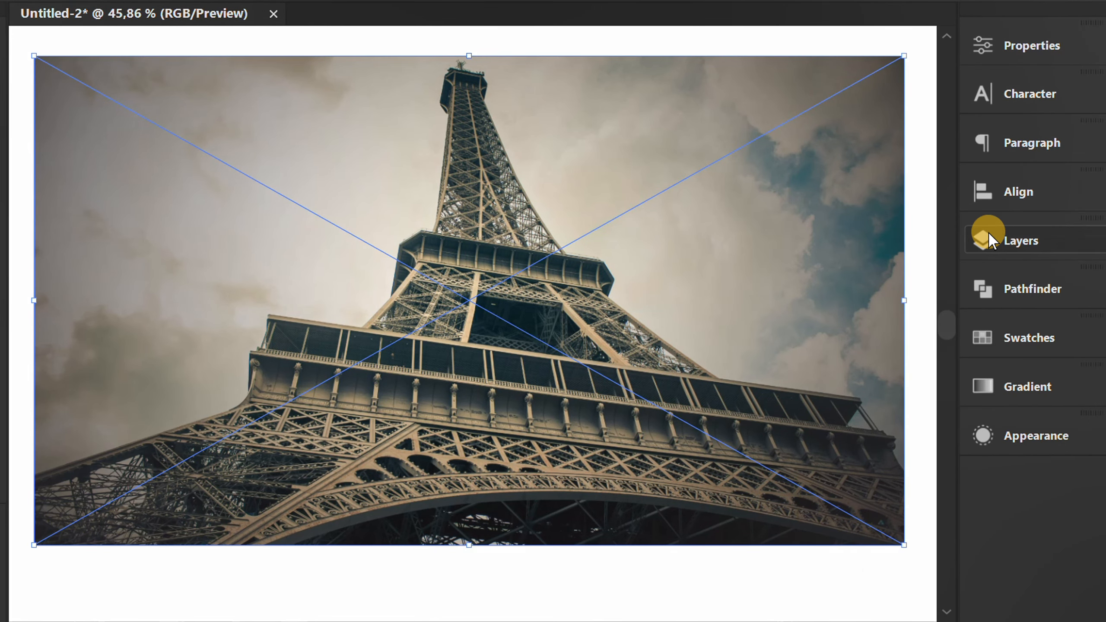
Lock Layer 1, which holds the background photo, and add a new layer above it.
{"action": "left_click", "coordinate": [965, 241]}
{"action": "left_click", "coordinate": [715, 299]}
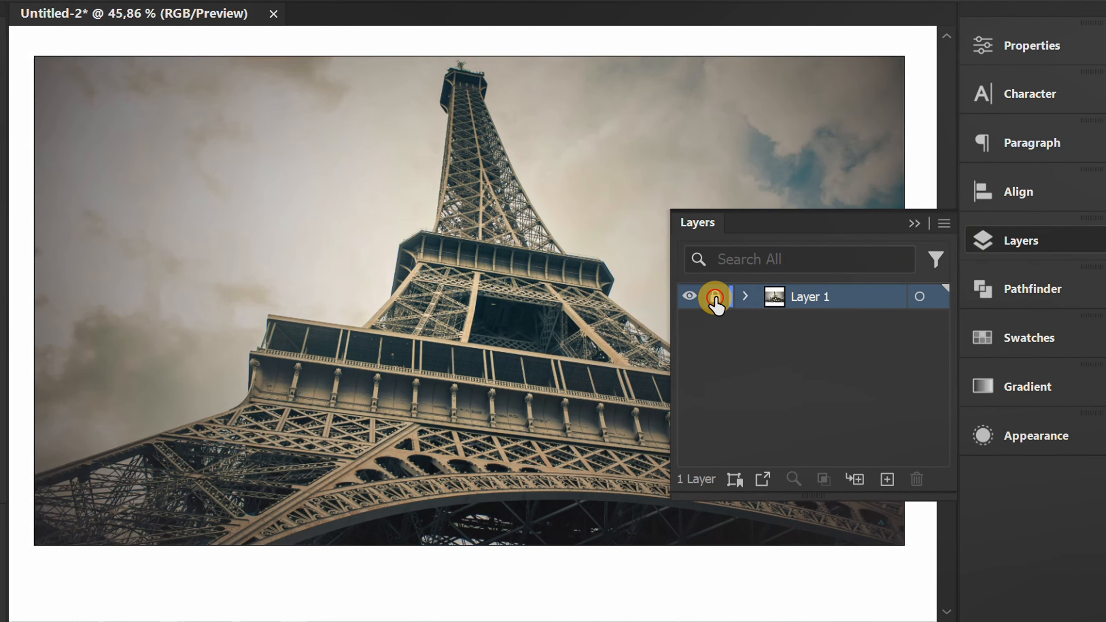
{"action": "left_click", "coordinate": [887, 480]}
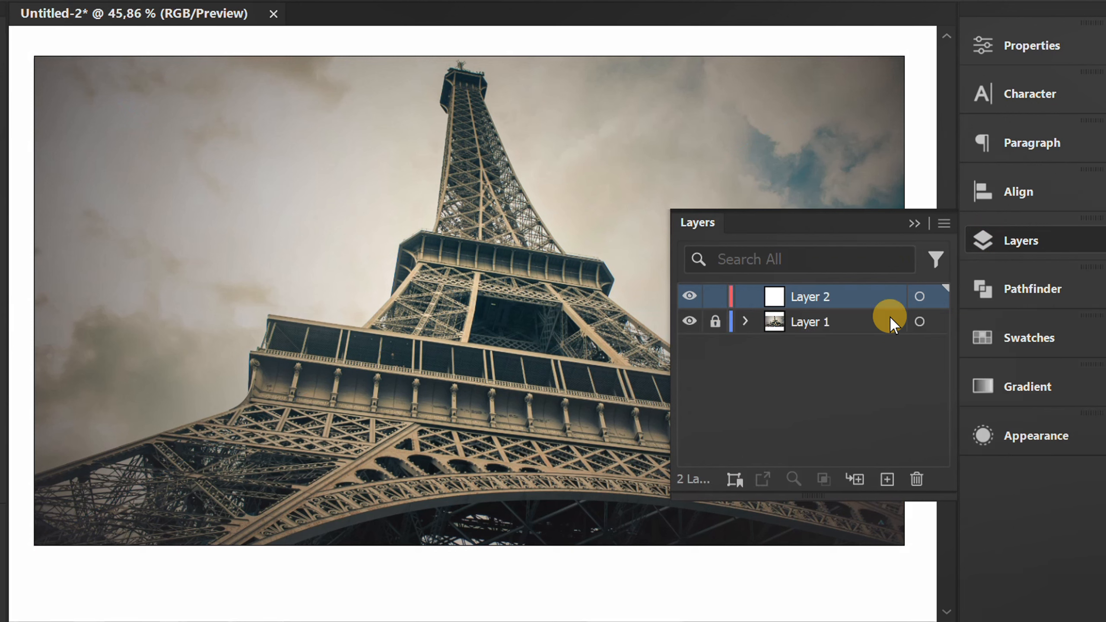
{"action": "left_click", "coordinate": [915, 222]}
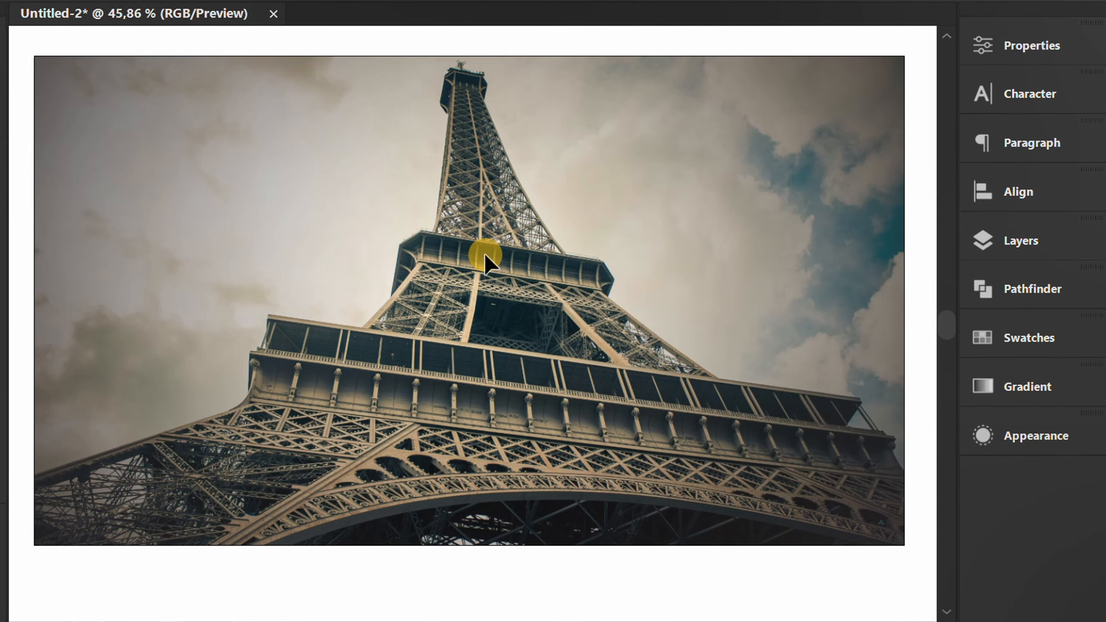
Start a point text object over the photo and set its font to Showcard Gothic at 200 pt.
{"action": "key", "text": "t"}
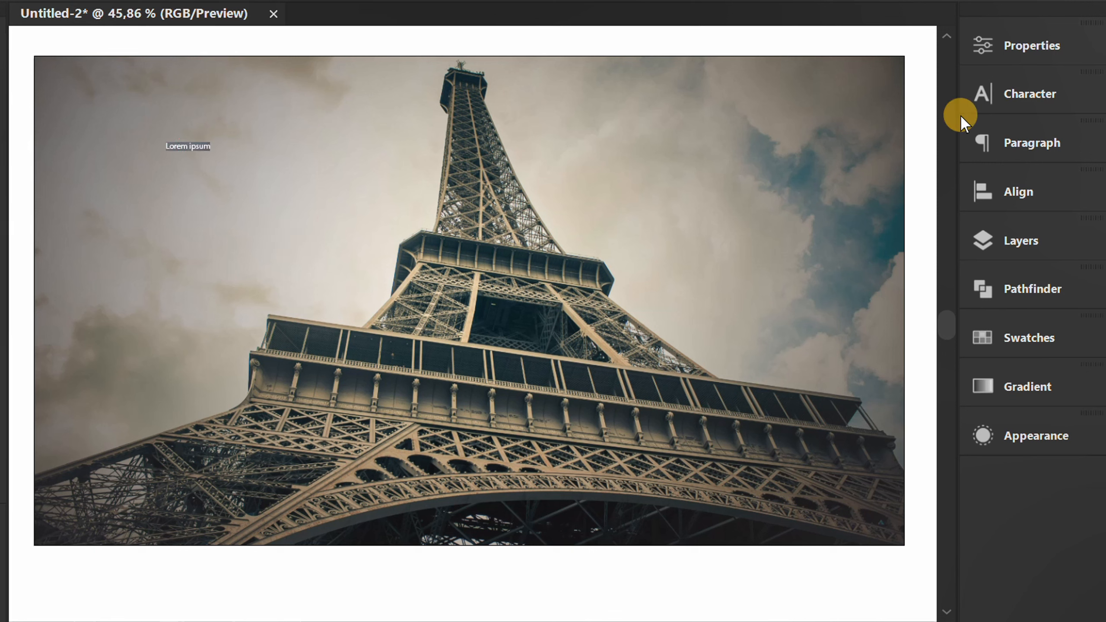
{"action": "left_click", "coordinate": [1002, 93]}
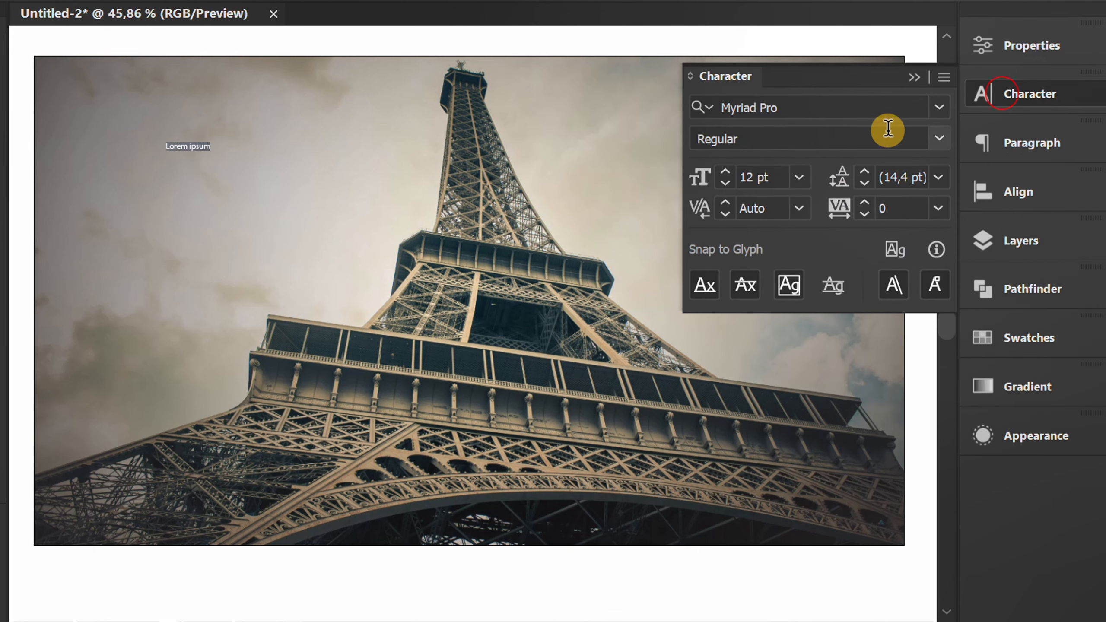
{"action": "left_click", "coordinate": [832, 110]}
{"action": "type", "text": "show"}
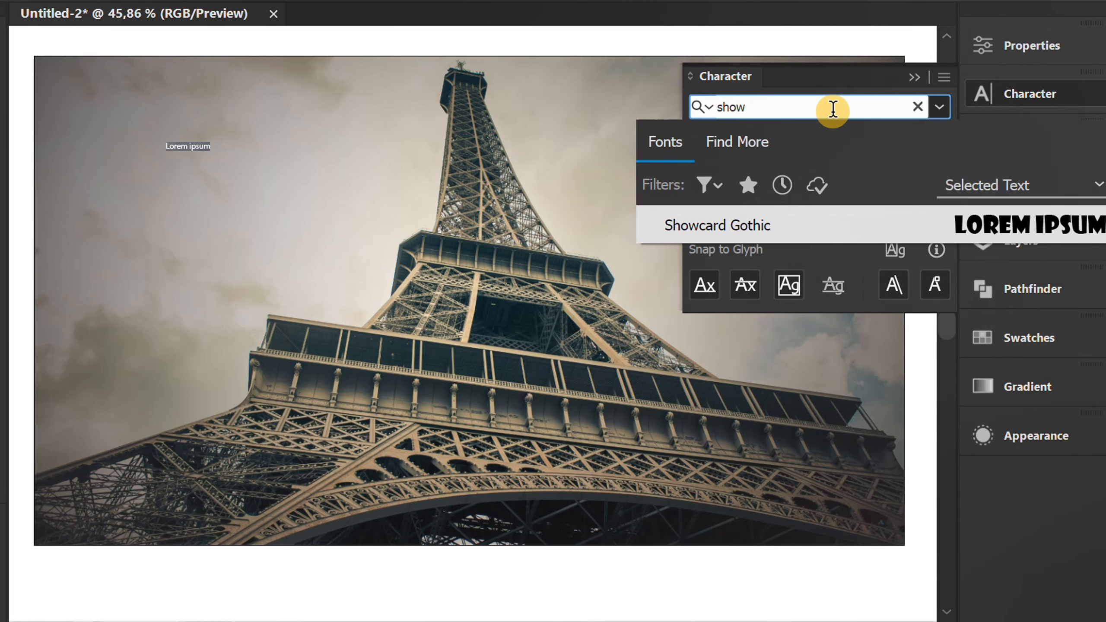
{"action": "left_click", "coordinate": [1013, 221]}
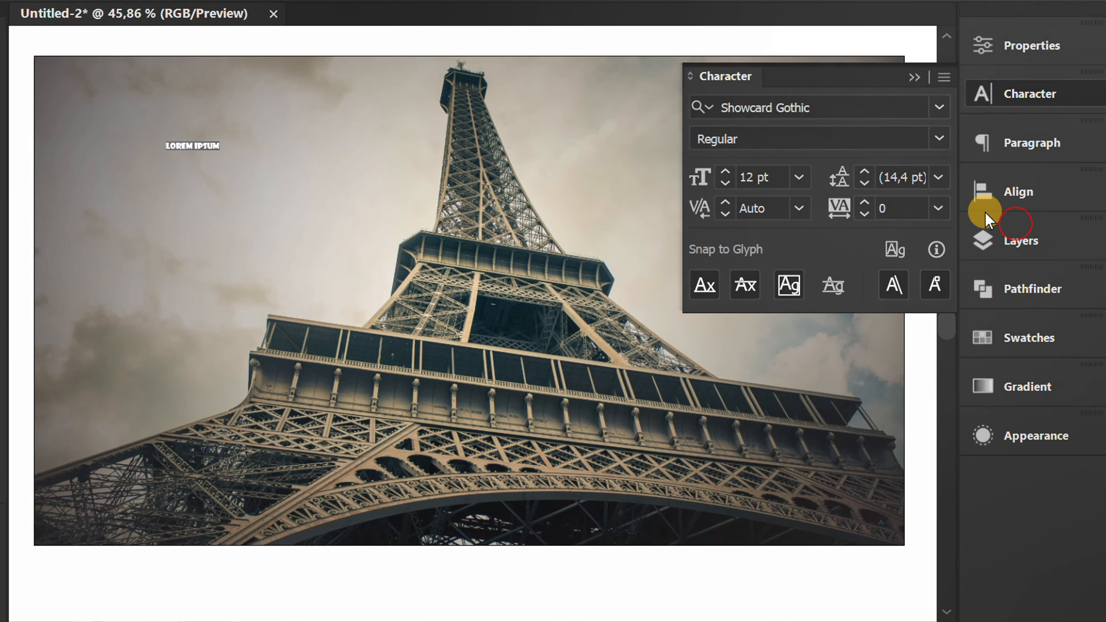
{"action": "left_click", "coordinate": [757, 176]}
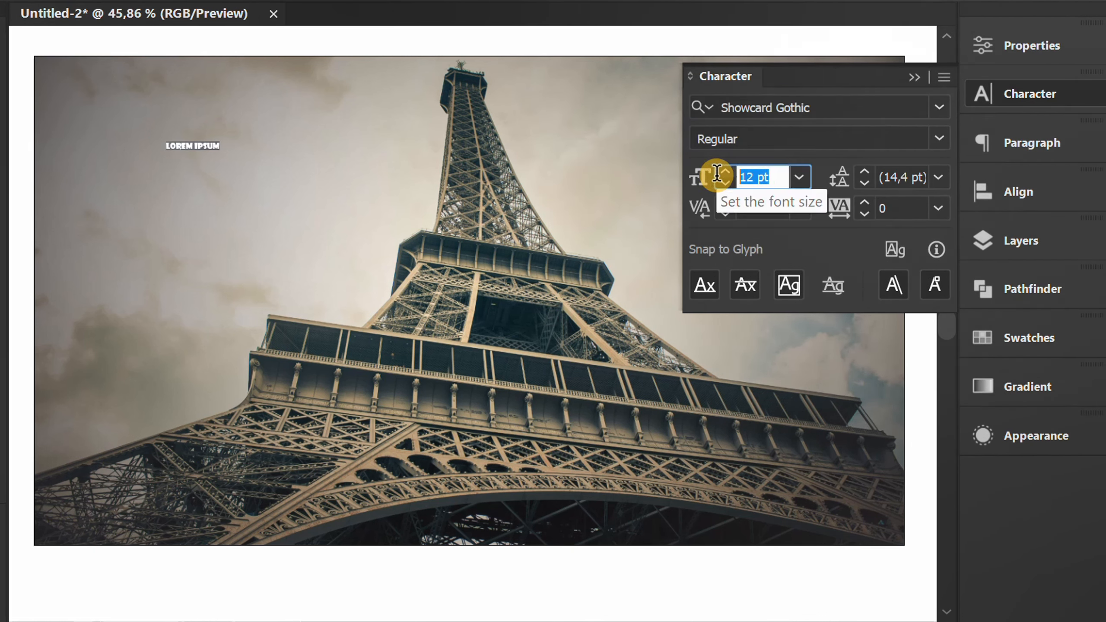
{"action": "type", "text": "200"}
{"action": "key", "text": "Return"}
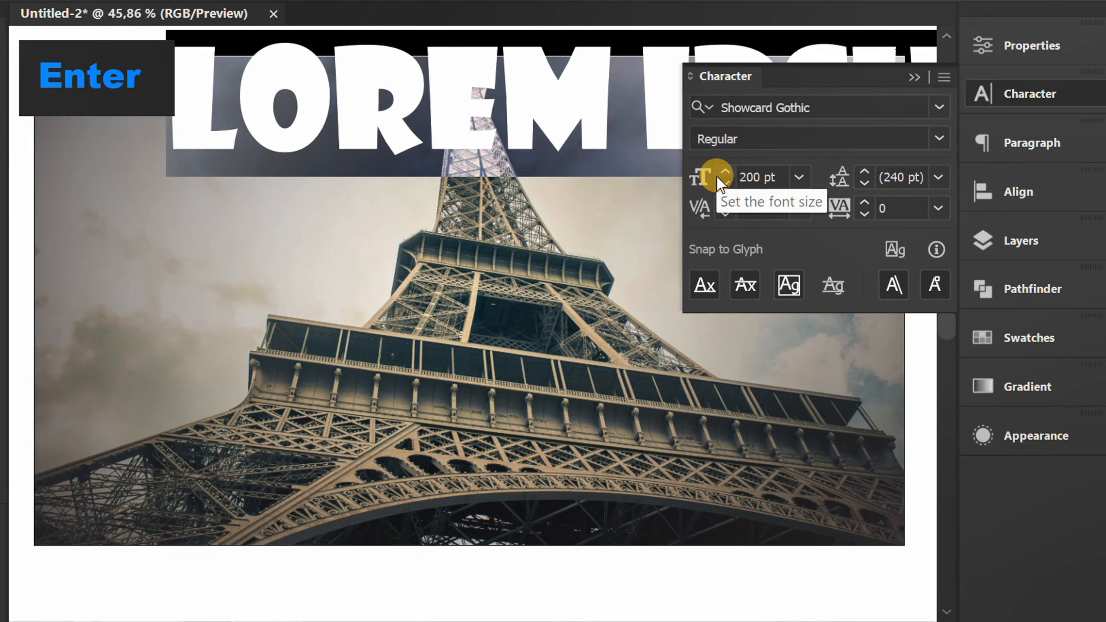
{"action": "left_click", "coordinate": [915, 77]}
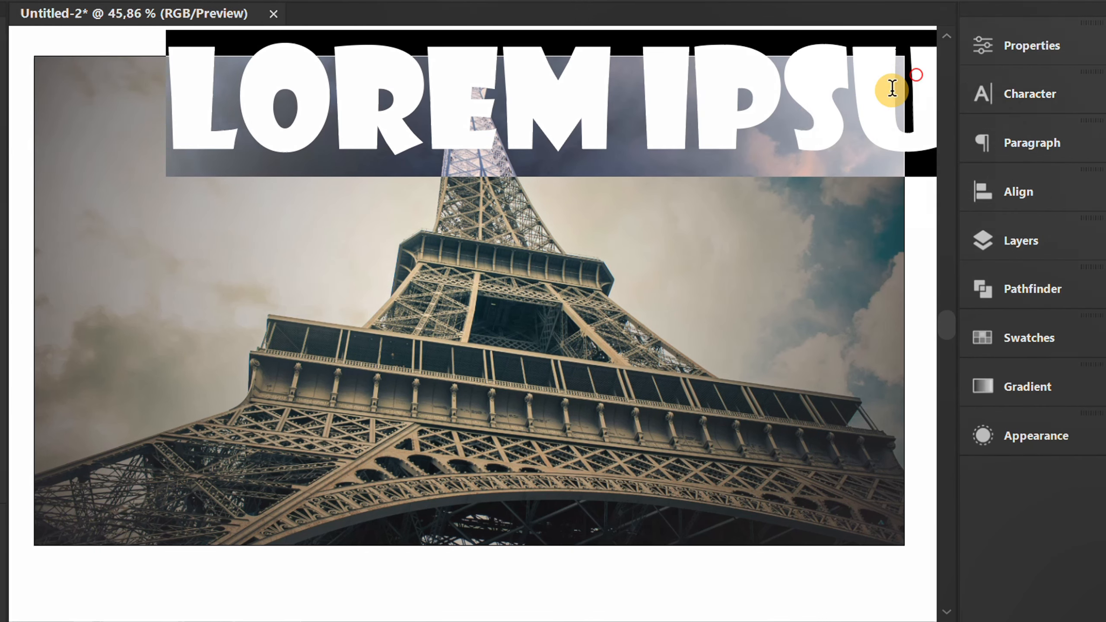
Replace the placeholder text with "PARIS" and "FRANCE" on two lines.
{"action": "type", "text": "PARIS"}
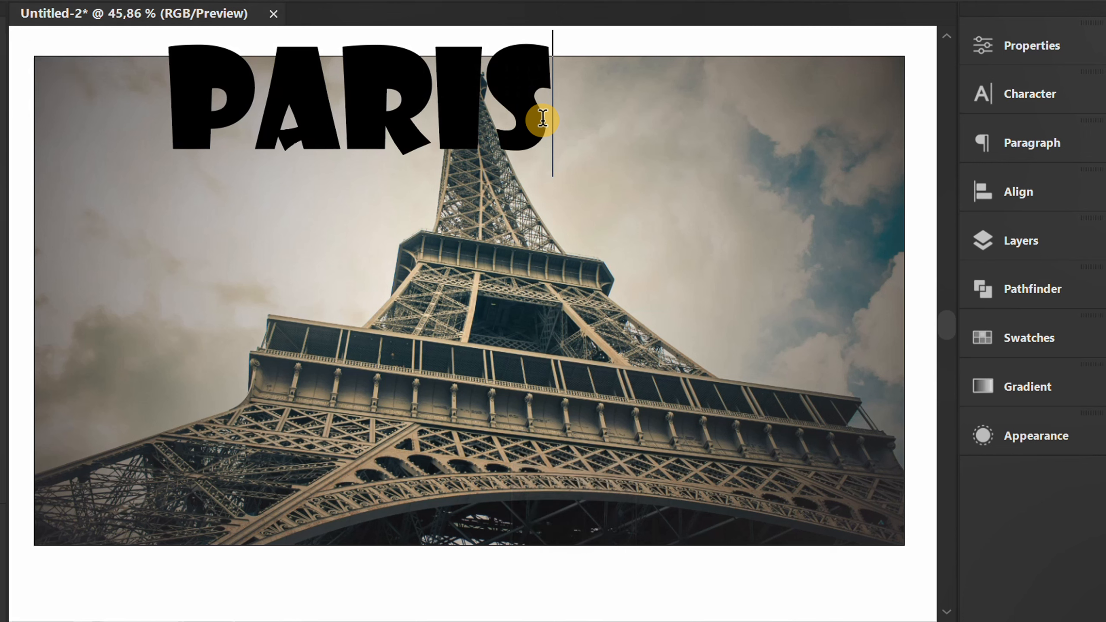
{"action": "key", "text": "Return"}
{"action": "type", "text": "FRANCE"}
{"action": "key", "text": "Escape"}
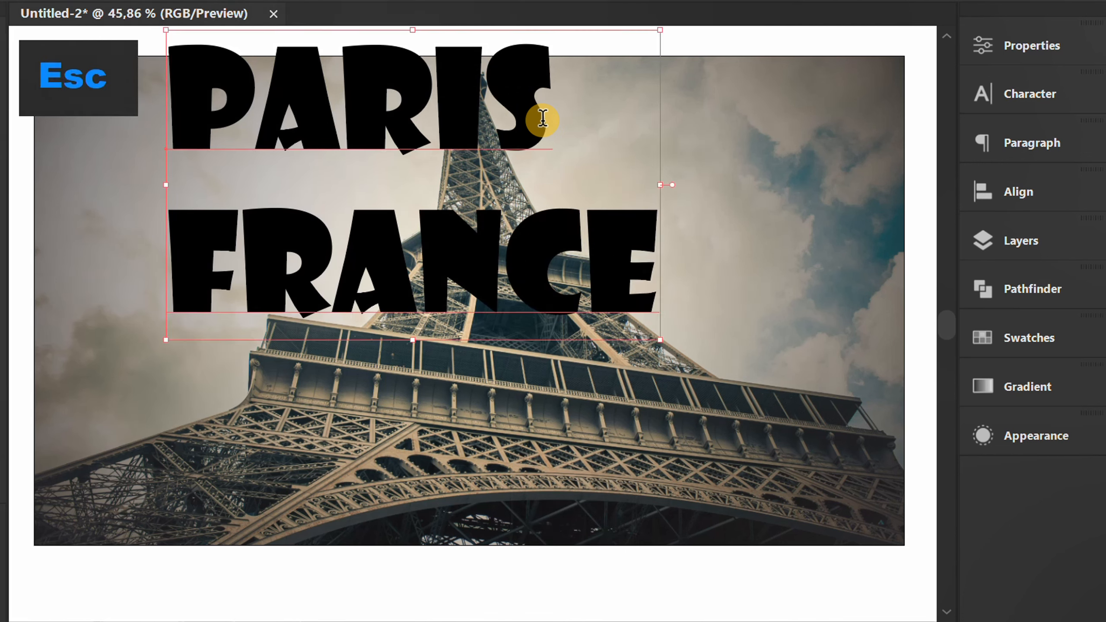
Center-align the text lines and center the text object horizontally and vertically on the artboard.
{"action": "left_click", "coordinate": [1010, 139]}
{"action": "left_click", "coordinate": [744, 160]}
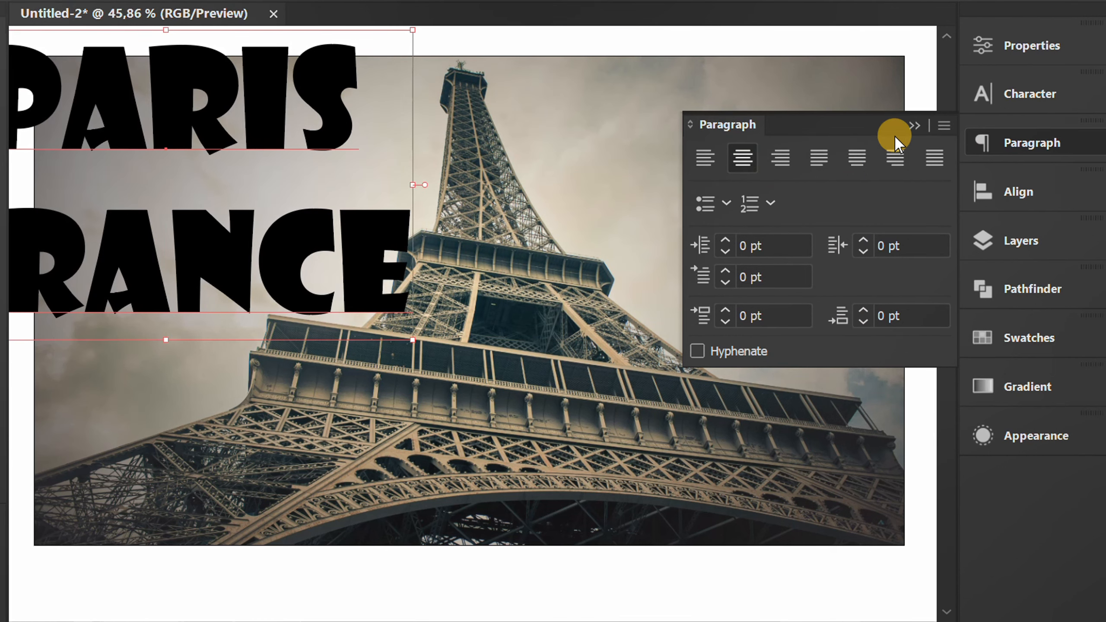
{"action": "left_click", "coordinate": [914, 125]}
{"action": "left_click", "coordinate": [1001, 191]}
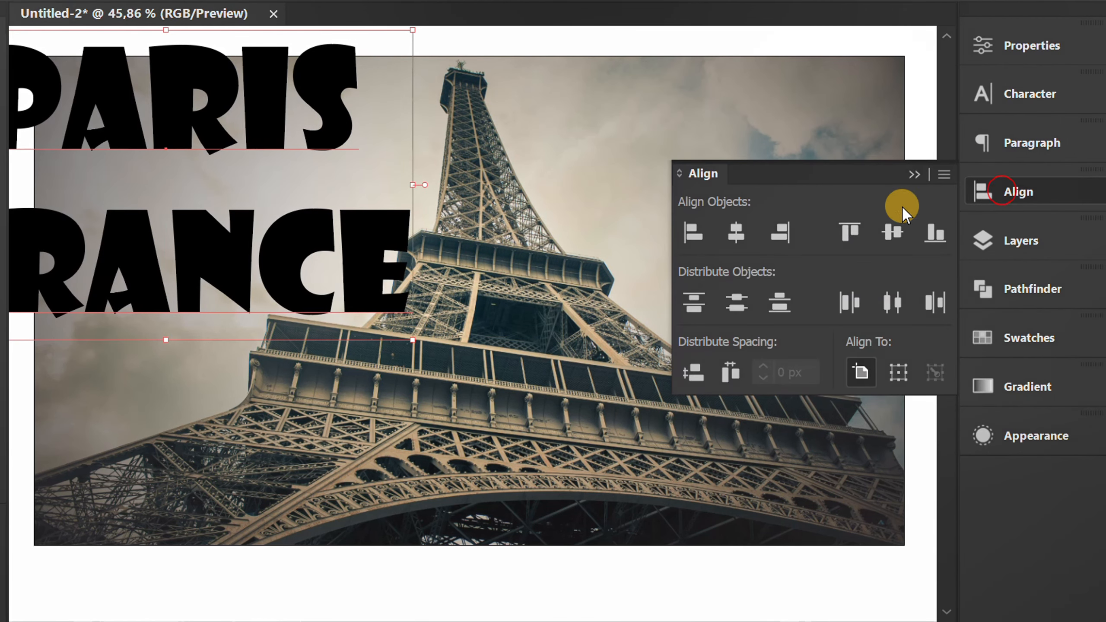
{"action": "left_click", "coordinate": [737, 232]}
{"action": "left_click", "coordinate": [891, 231]}
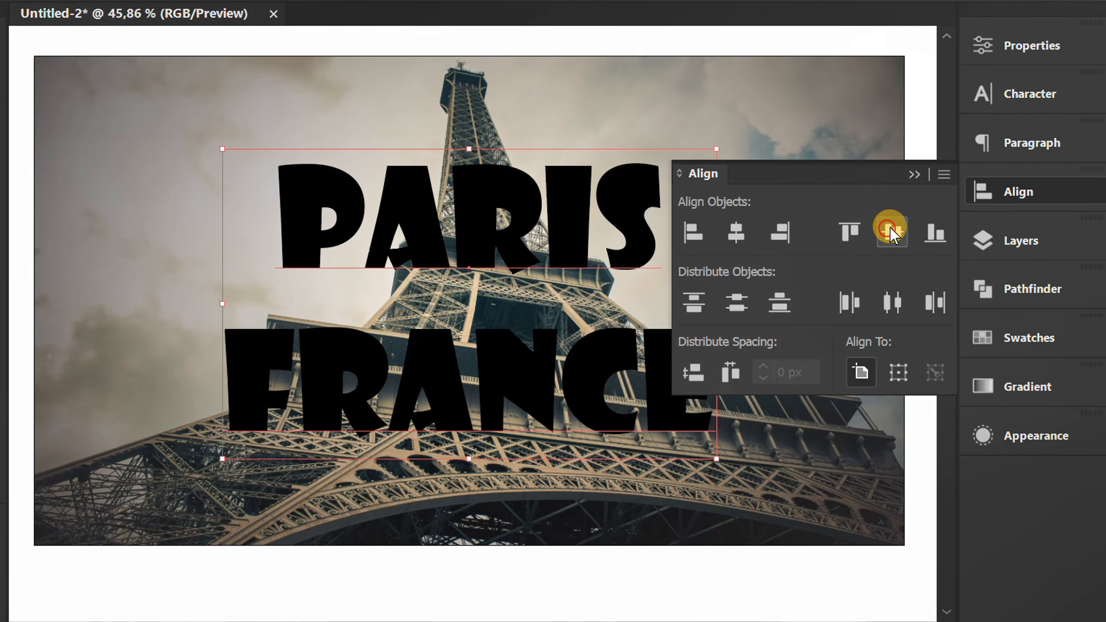
{"action": "left_click", "coordinate": [914, 176]}
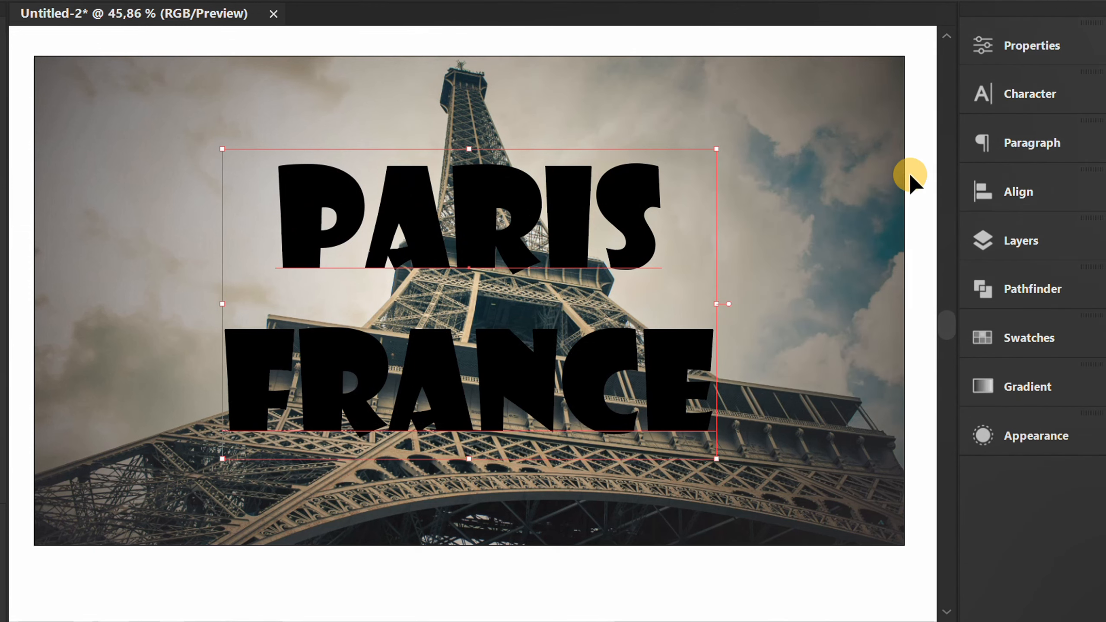
Reduce the leading of the PARIS FRANCE text to 190 pt.
{"action": "left_click", "coordinate": [1025, 93]}
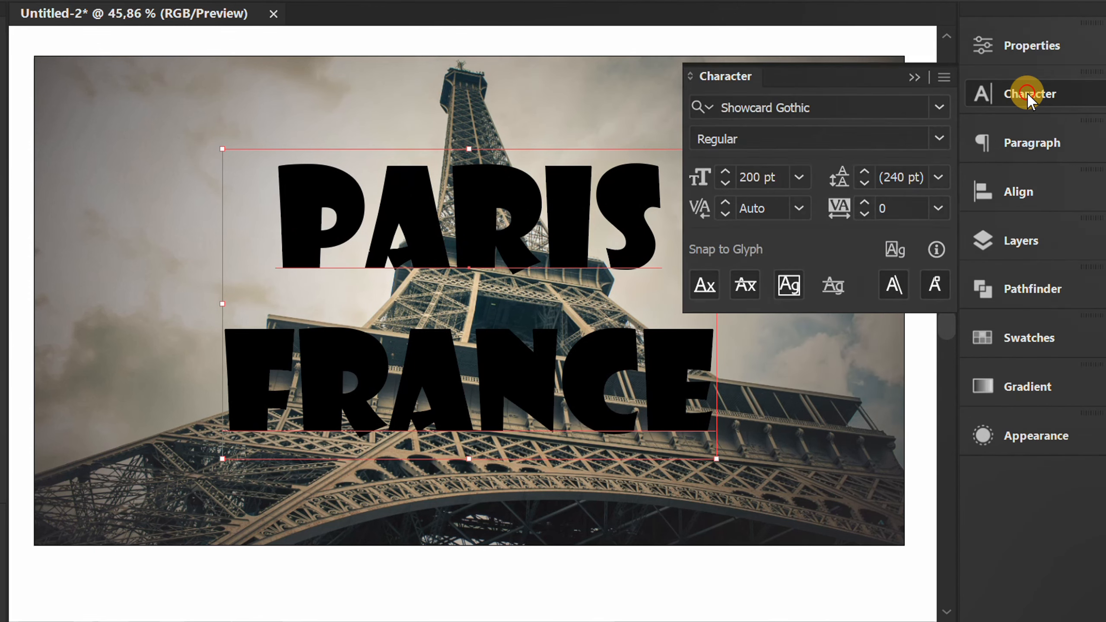
{"action": "left_click", "coordinate": [924, 176]}
{"action": "key", "text": "Down"}
{"action": "key", "text": "Down"}
{"action": "key", "text": "Down"}
{"action": "key", "text": "Down"}
{"action": "key", "text": "Down"}
{"action": "key", "text": "Down"}
{"action": "key", "text": "Down"}
{"action": "key", "text": "Down"}
{"action": "key", "text": "Down"}
{"action": "key", "text": "Down"}
{"action": "key", "text": "Down"}
{"action": "key", "text": "Down"}
{"action": "key", "text": "Down"}
{"action": "key", "text": "Down"}
{"action": "key", "text": "Down"}
{"action": "key", "text": "Down"}
{"action": "key", "text": "Down"}
{"action": "key", "text": "Down"}
{"action": "key", "text": "Down"}
{"action": "key", "text": "Down"}
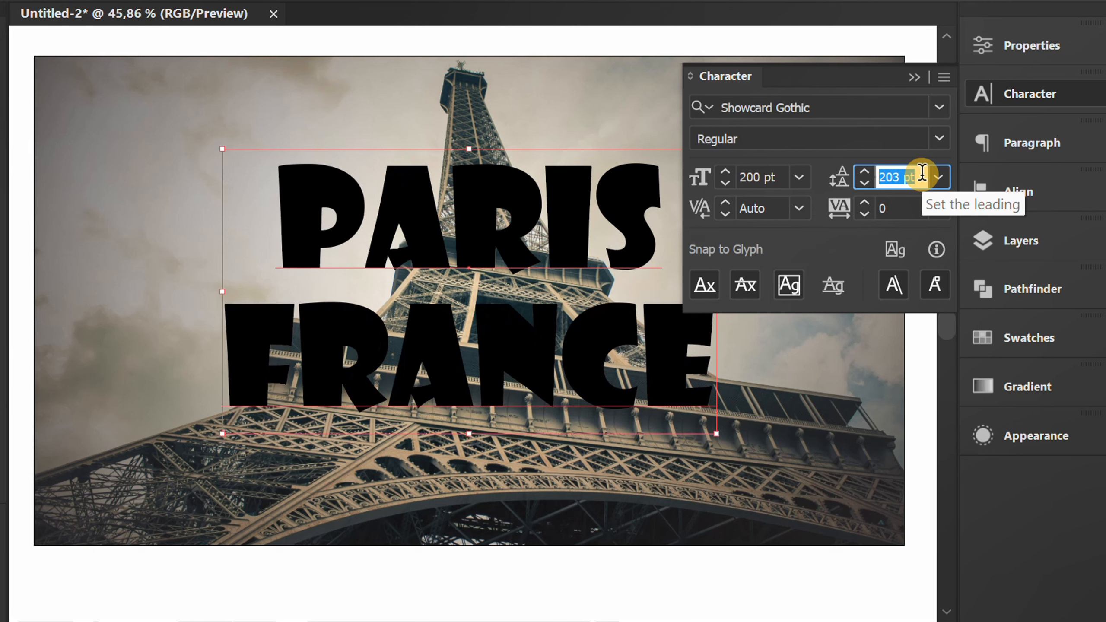
{"action": "key", "text": "Down"}
{"action": "key", "text": "Down"}
{"action": "key", "text": "Down"}
{"action": "key", "text": "Down"}
{"action": "key", "text": "Down"}
{"action": "key", "text": "Down"}
{"action": "key", "text": "Down"}
{"action": "key", "text": "Down"}
{"action": "key", "text": "Down"}
{"action": "key", "text": "Down"}
{"action": "key", "text": "Down"}
{"action": "key", "text": "Down"}
{"action": "key", "text": "Down"}
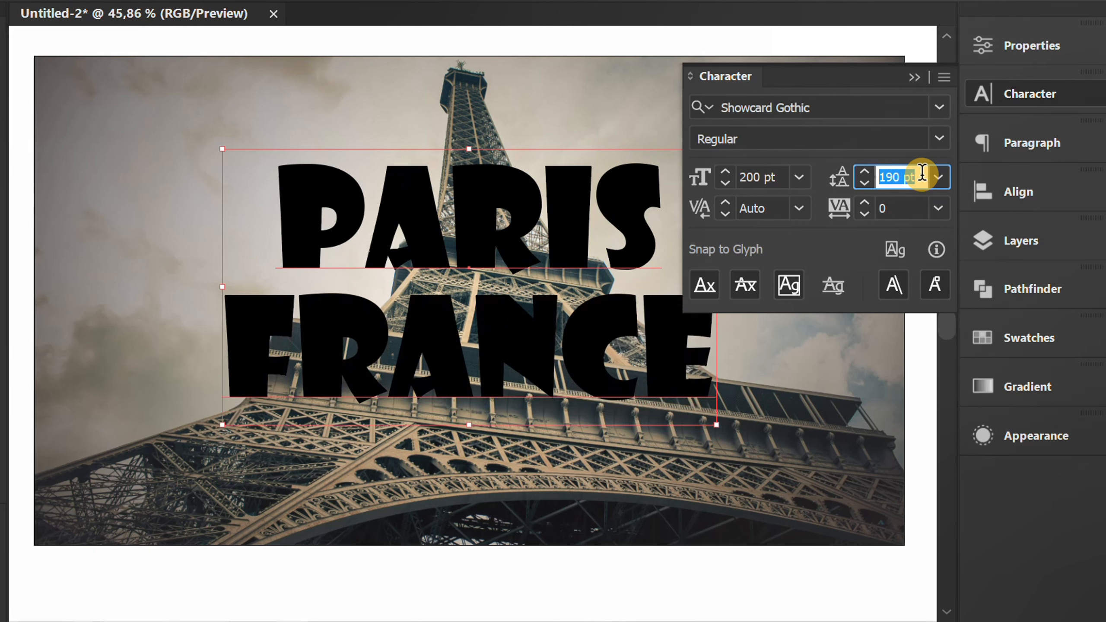
{"action": "left_click", "coordinate": [915, 78]}
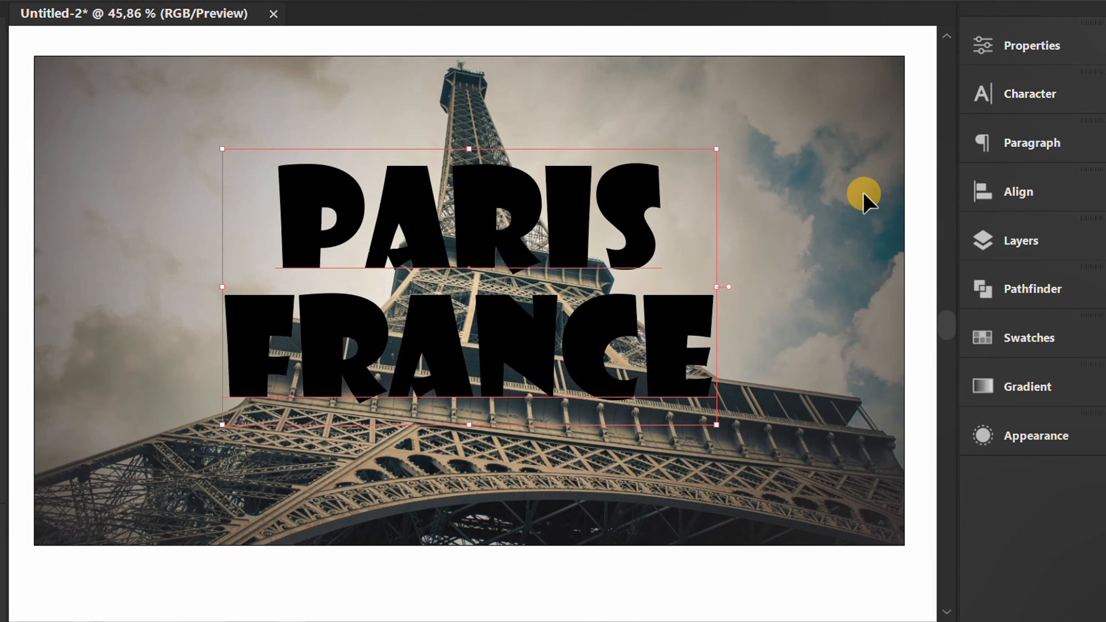
Set the fill of the PARIS FRANCE text to None.
{"action": "left_click", "coordinate": [1010, 46]}
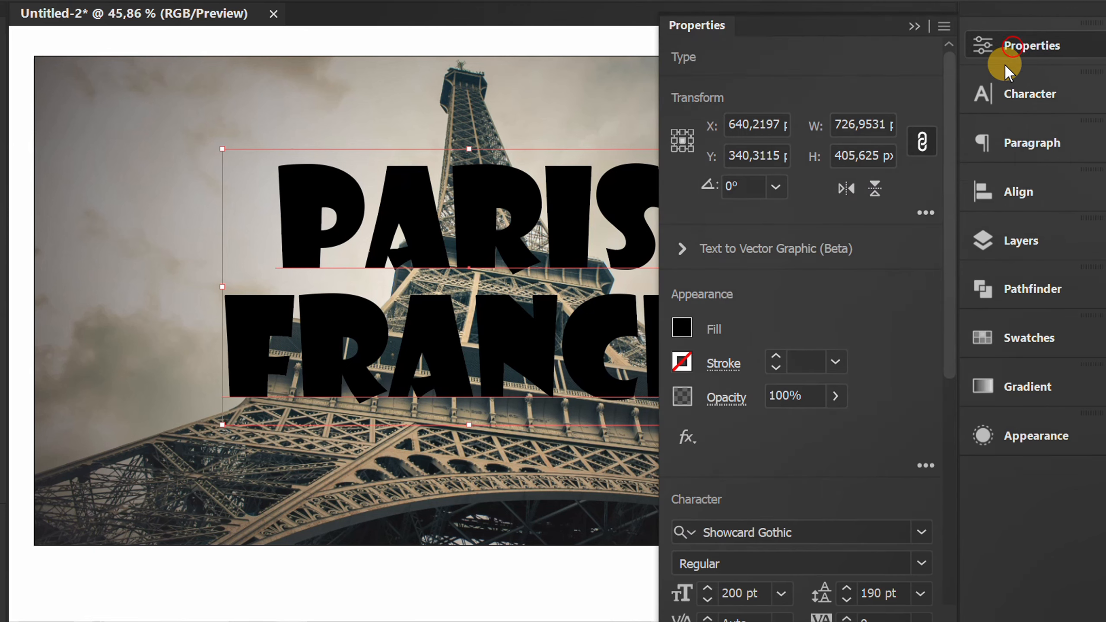
{"action": "left_click", "coordinate": [681, 326]}
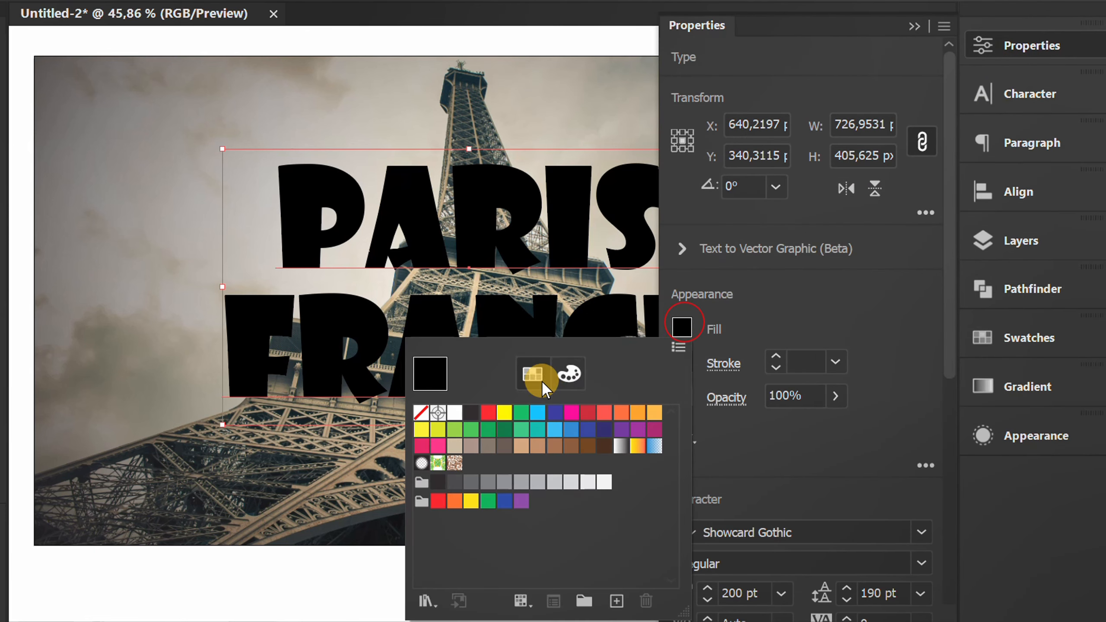
{"action": "left_click", "coordinate": [419, 413]}
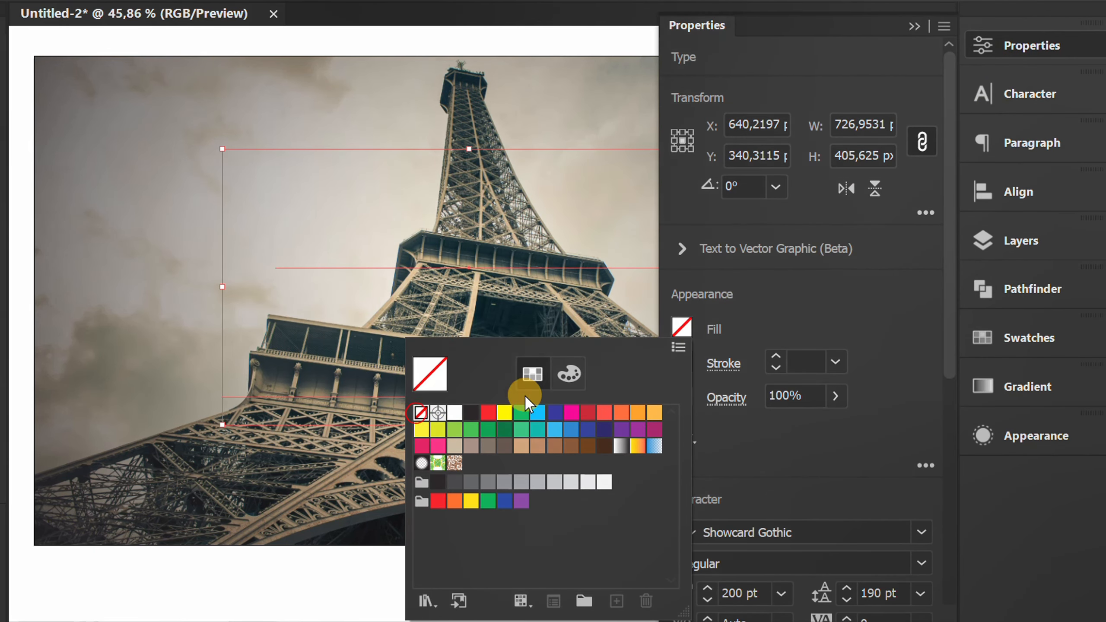
{"action": "left_click", "coordinate": [792, 311]}
{"action": "left_click", "coordinate": [914, 25]}
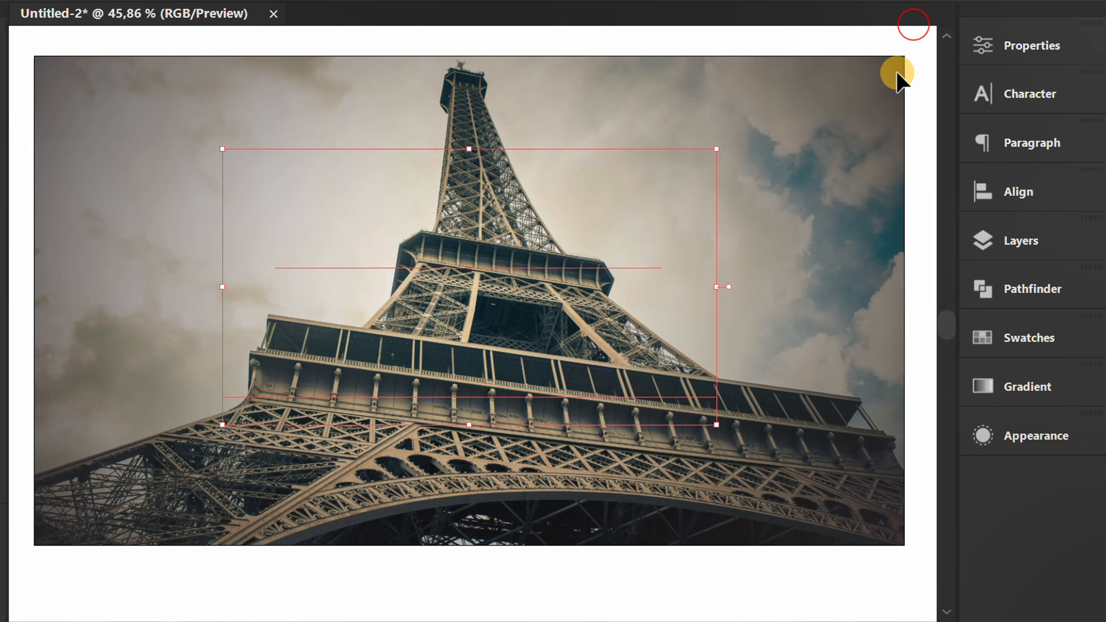
Add a new fill to the text object's appearance and apply the white-to-black linear gradient swatch to it.
{"action": "left_click", "coordinate": [993, 433]}
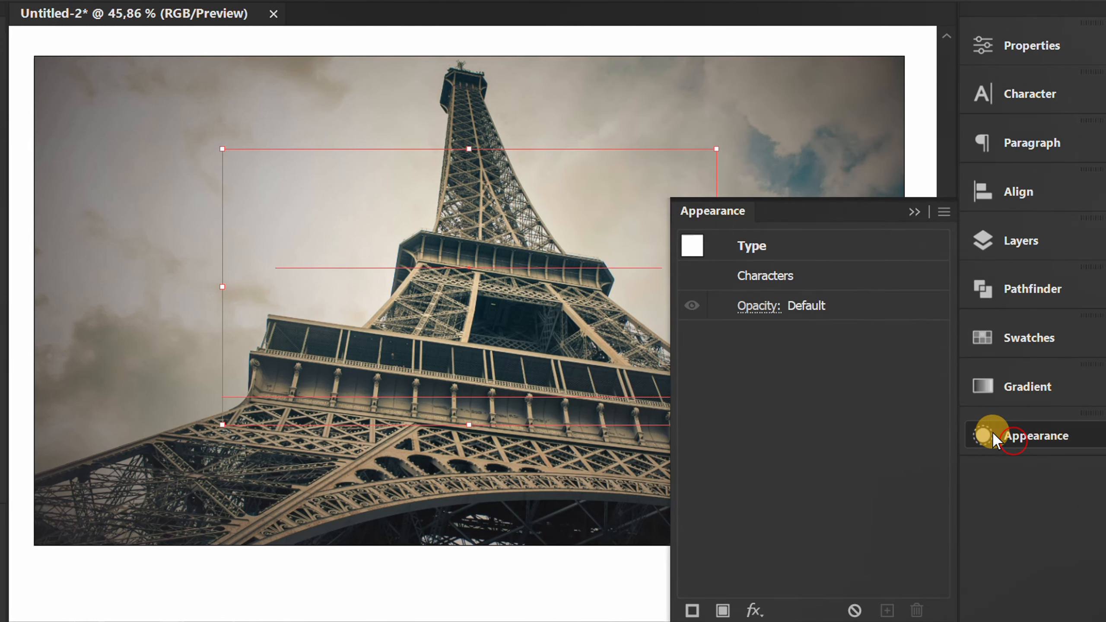
{"action": "left_click_drag", "start_coordinate": [818, 208], "coordinate": [773, 67]}
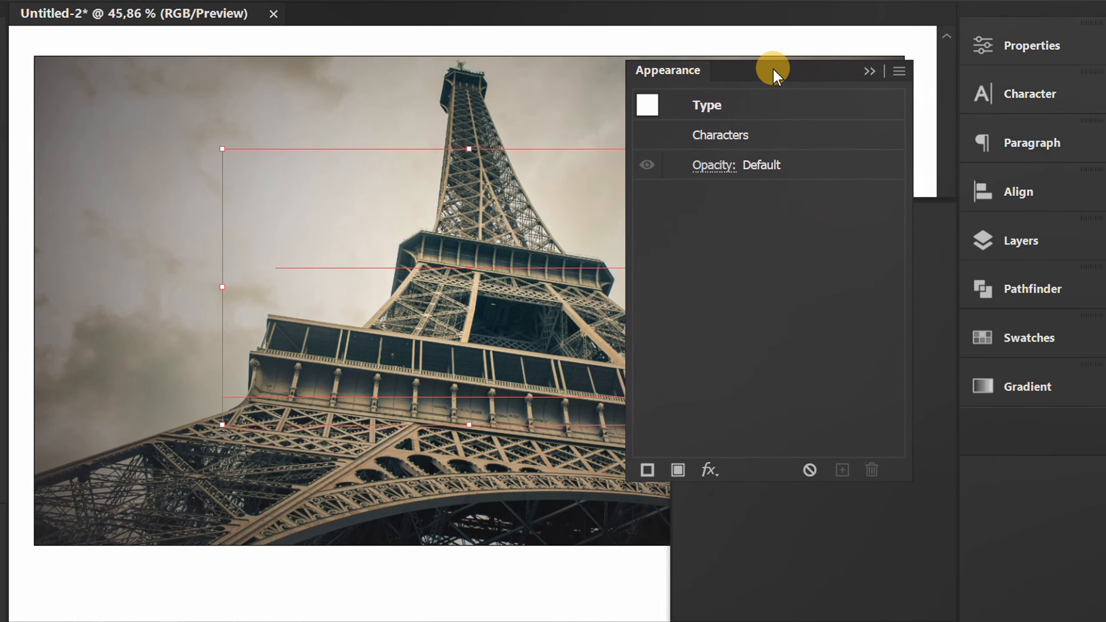
{"action": "left_click", "coordinate": [679, 468]}
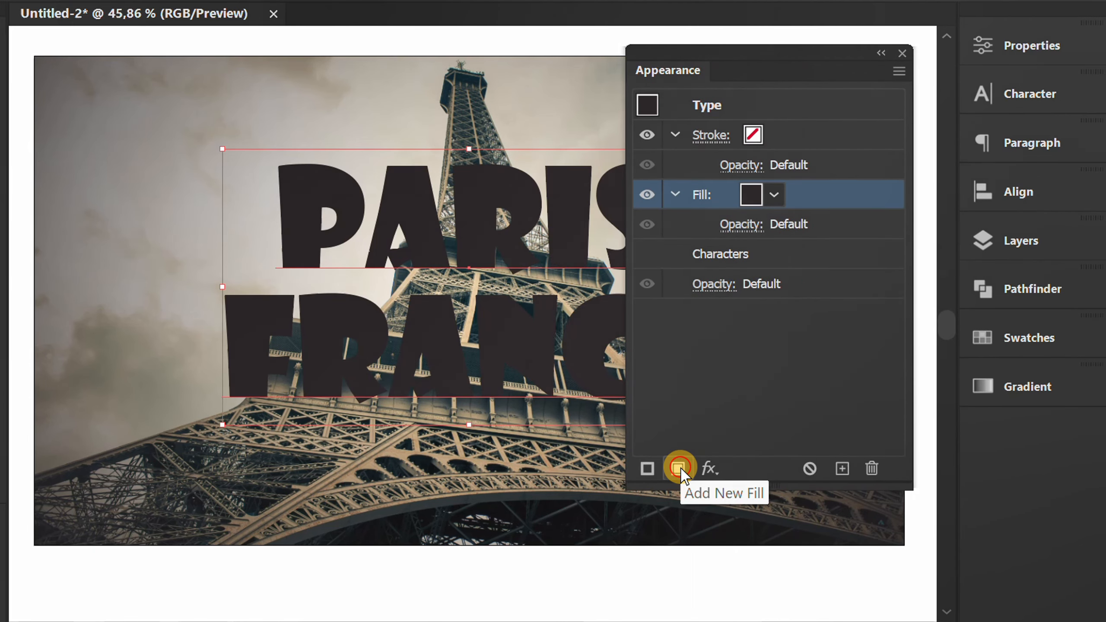
{"action": "left_click", "coordinate": [775, 195]}
{"action": "left_click", "coordinate": [525, 286]}
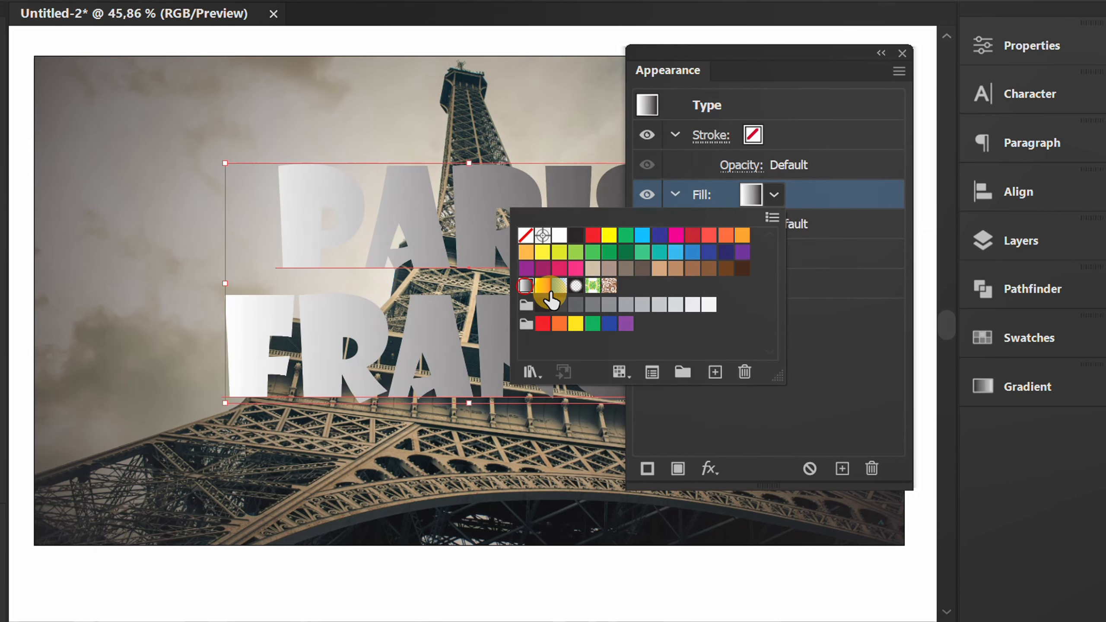
{"action": "left_click", "coordinate": [817, 324]}
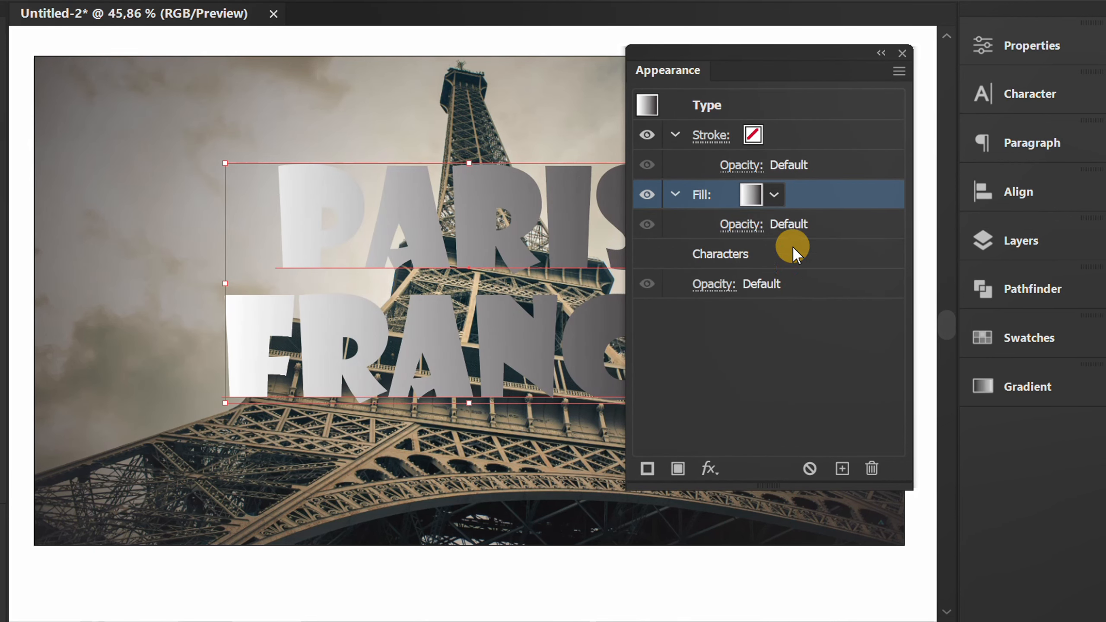
Add a color stop at about 22.8% to the text fill's linear gradient.
{"action": "left_click_drag", "start_coordinate": [743, 46], "coordinate": [997, 438]}
{"action": "left_click", "coordinate": [1019, 392]}
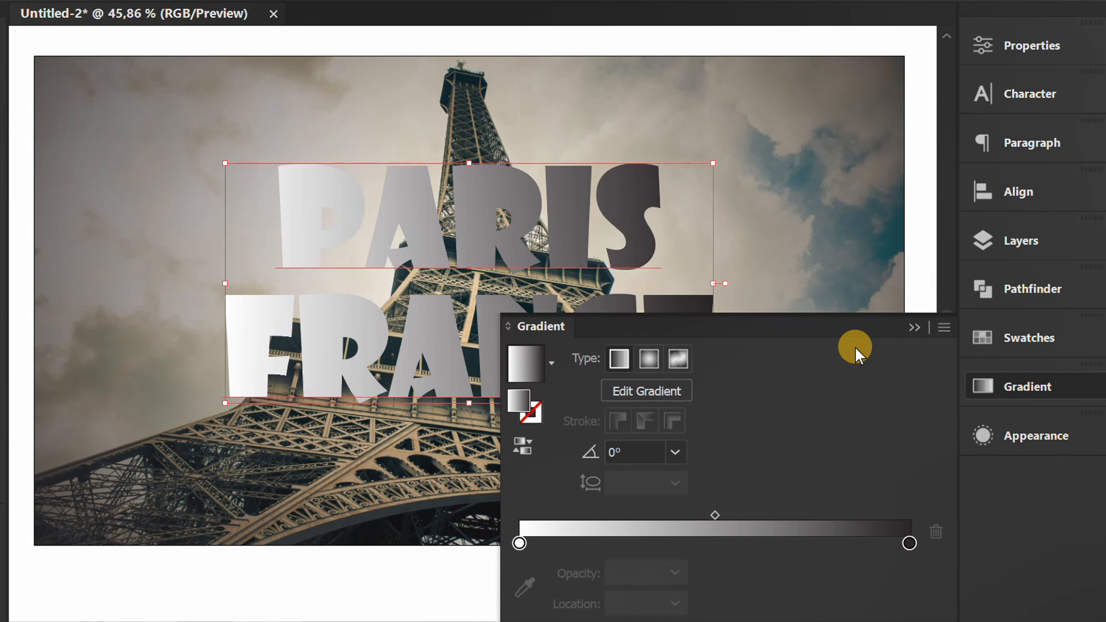
{"action": "left_click_drag", "start_coordinate": [790, 305], "coordinate": [758, 136]}
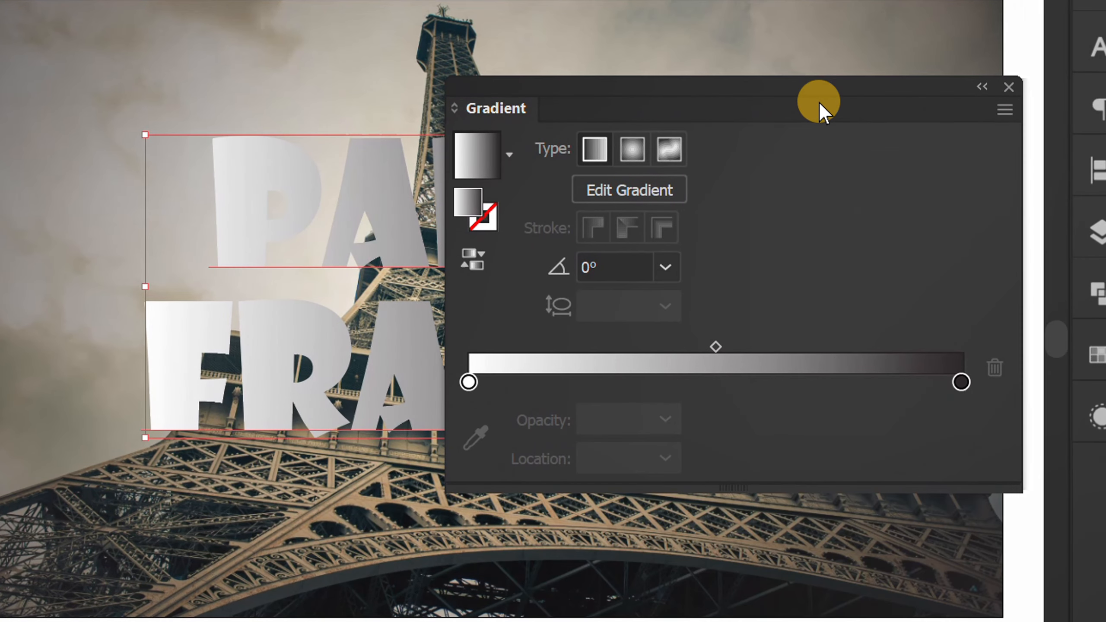
{"action": "left_click", "coordinate": [579, 383]}
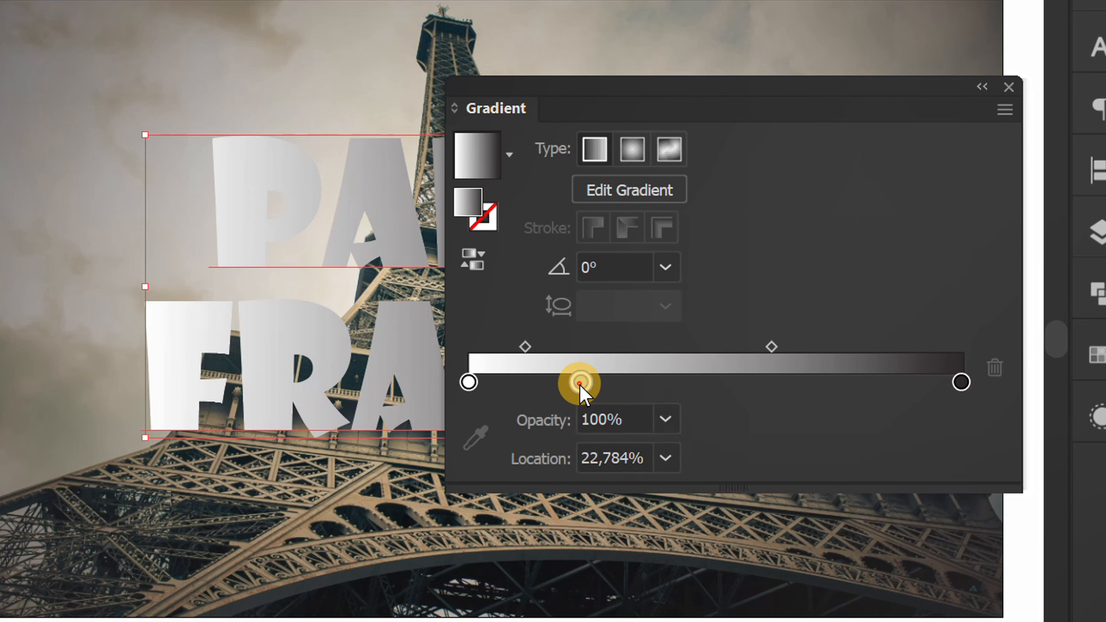
Add a second inner color stop to the text fill's gradient and position the two inner stops at about 31% and 68.7%.
{"action": "left_click", "coordinate": [793, 382]}
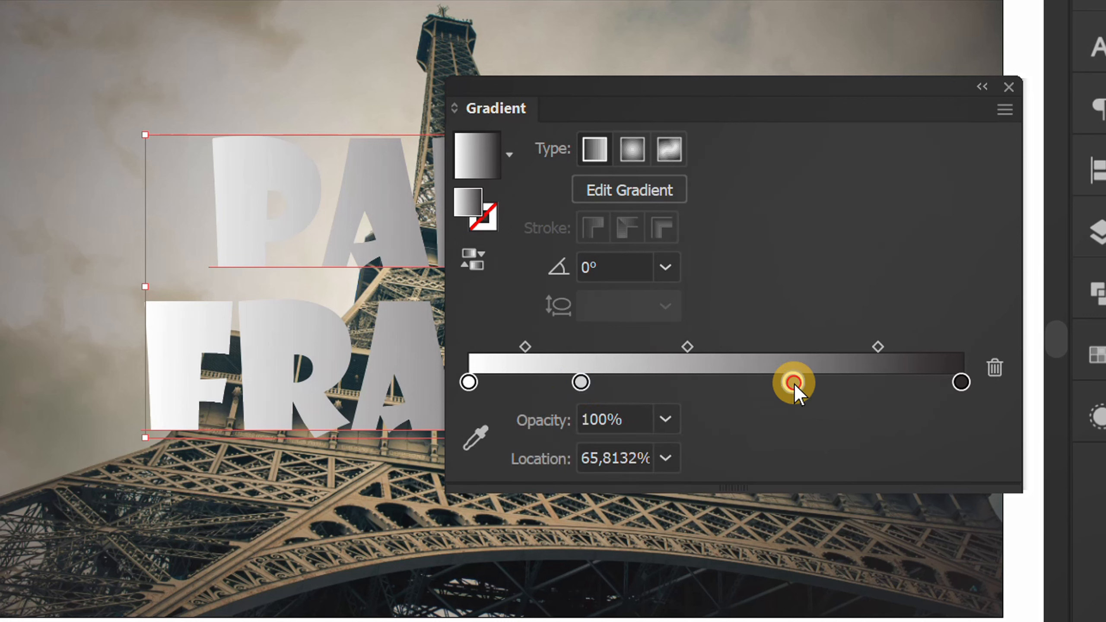
{"action": "left_click_drag", "start_coordinate": [580, 383], "coordinate": [622, 385]}
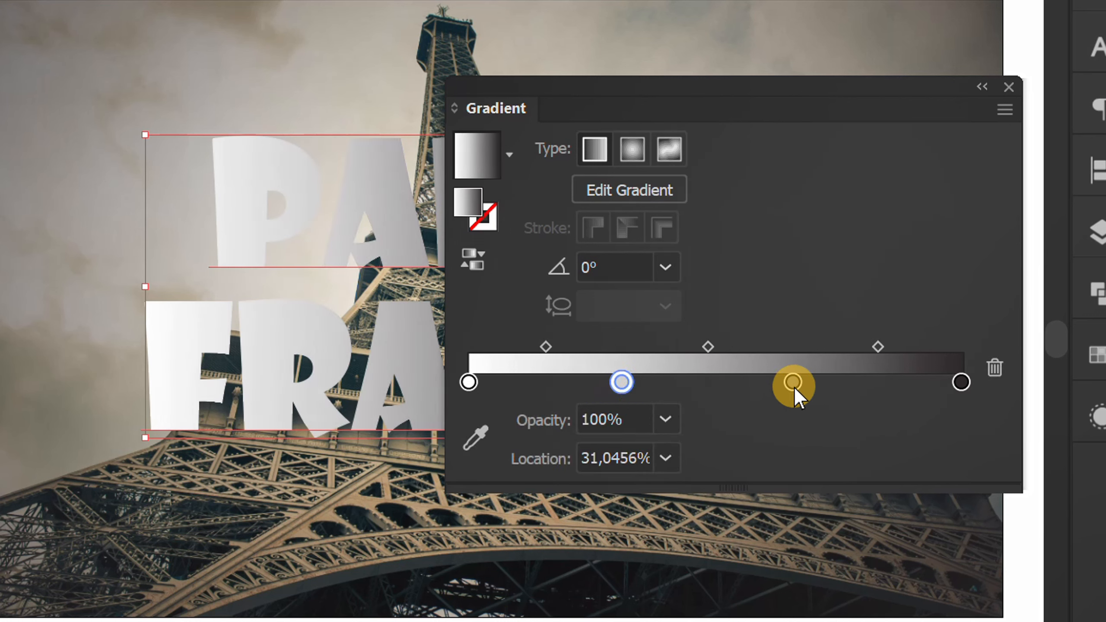
{"action": "left_click_drag", "start_coordinate": [793, 385], "coordinate": [807, 385]}
Set the gradient's starting color stop at 0% to the dark blue swatch.
{"action": "left_click", "coordinate": [469, 384]}
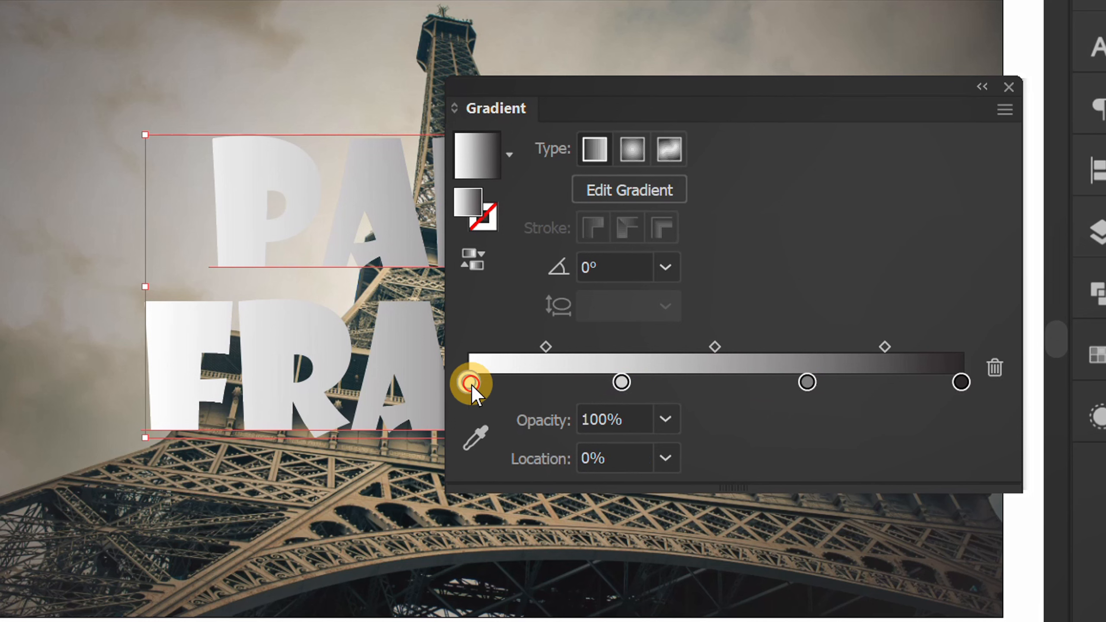
{"action": "double_click", "coordinate": [468, 384]}
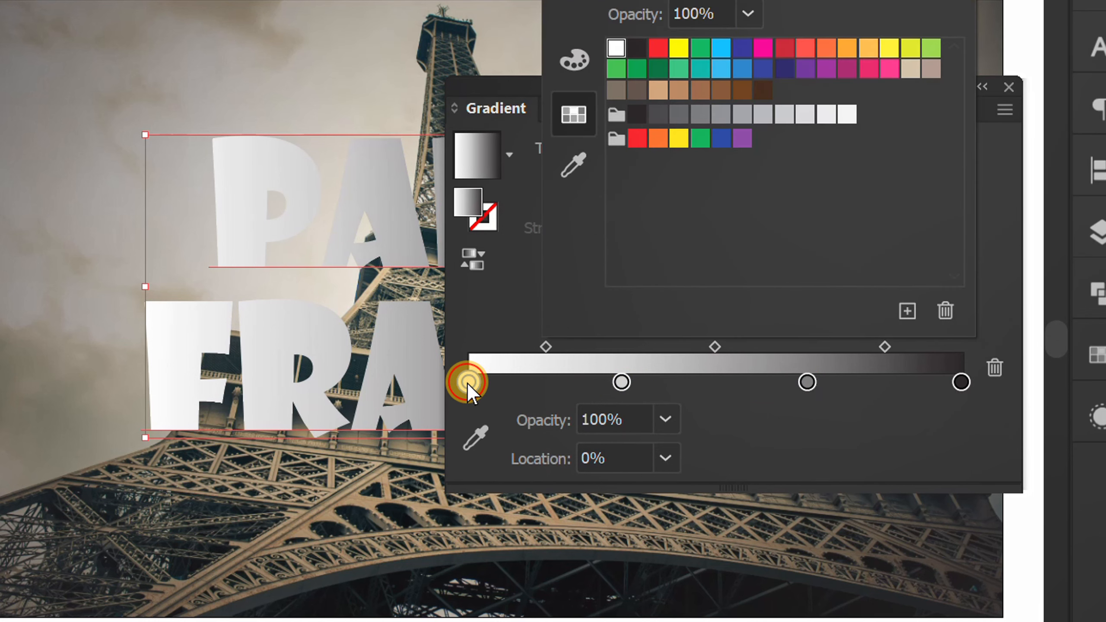
{"action": "left_click", "coordinate": [740, 48]}
{"action": "left_click", "coordinate": [778, 421]}
Set both inner color stops of the gradient to the white swatch.
{"action": "left_click", "coordinate": [621, 382]}
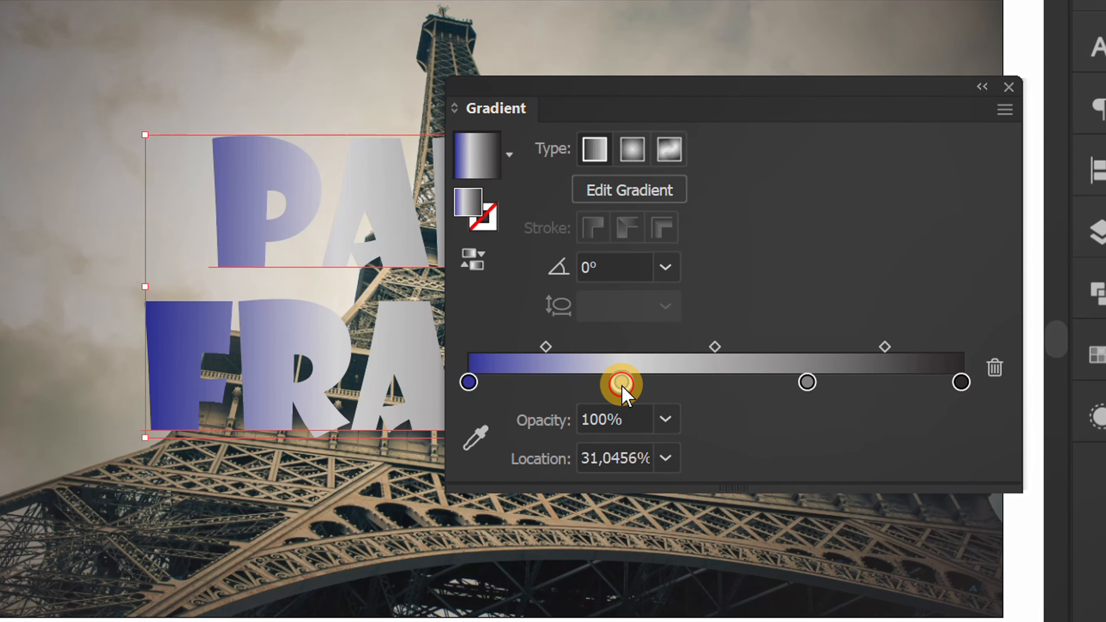
{"action": "double_click", "coordinate": [621, 383]}
{"action": "left_click", "coordinate": [616, 45]}
{"action": "left_click", "coordinate": [762, 447]}
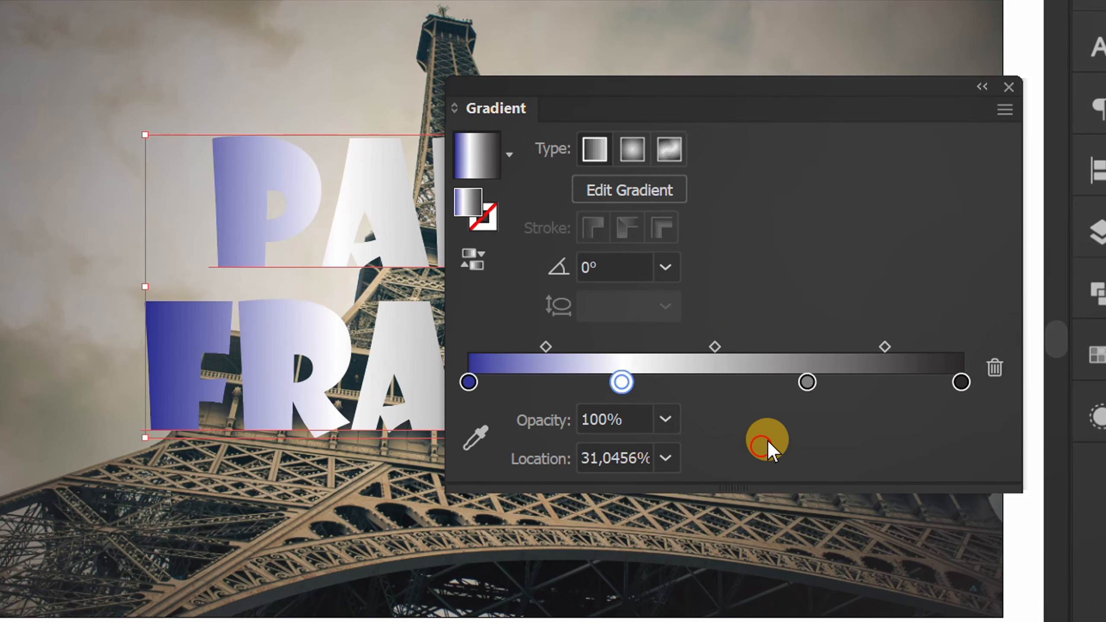
{"action": "double_click", "coordinate": [807, 381]}
{"action": "left_click", "coordinate": [616, 48]}
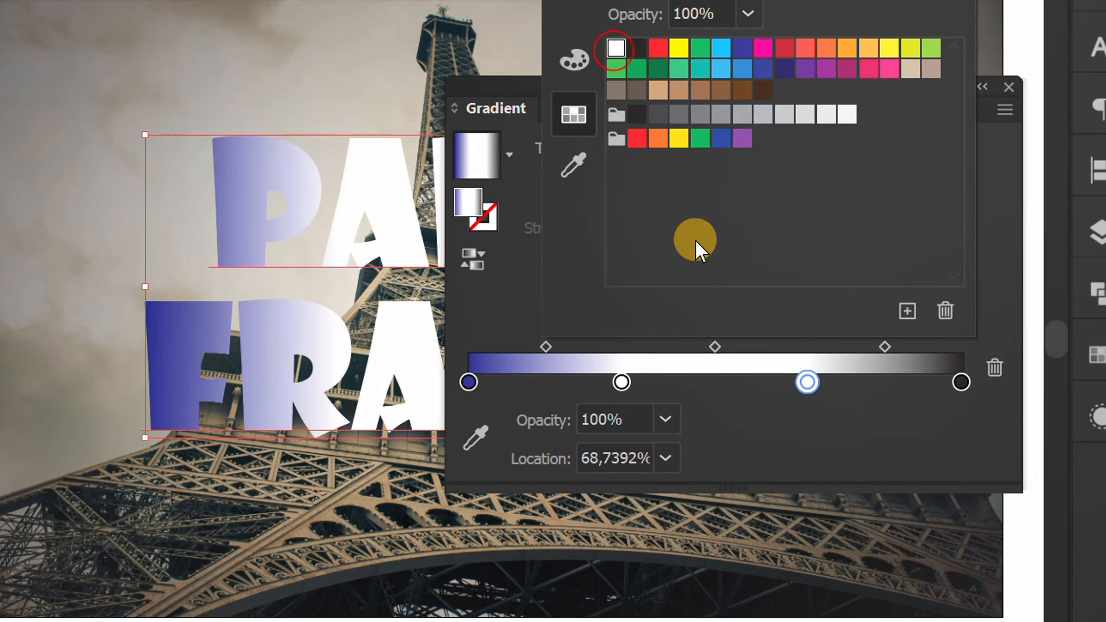
{"action": "left_click", "coordinate": [786, 430]}
Set the gradient's end color stop at 100% to the red swatch.
{"action": "double_click", "coordinate": [961, 382]}
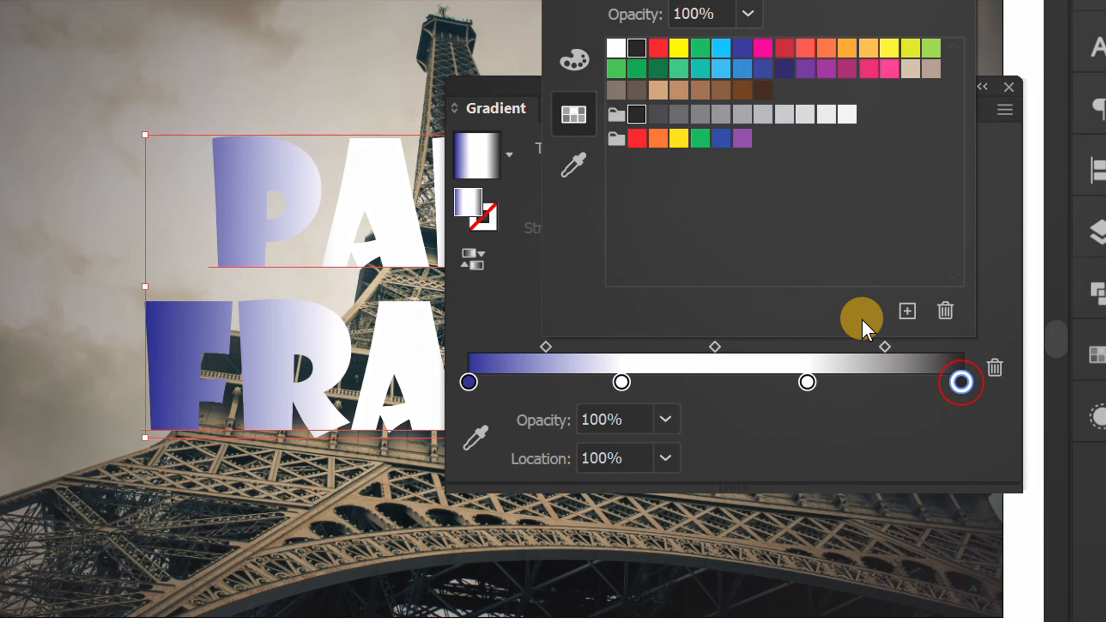
{"action": "left_click", "coordinate": [652, 51]}
{"action": "left_click", "coordinate": [822, 425]}
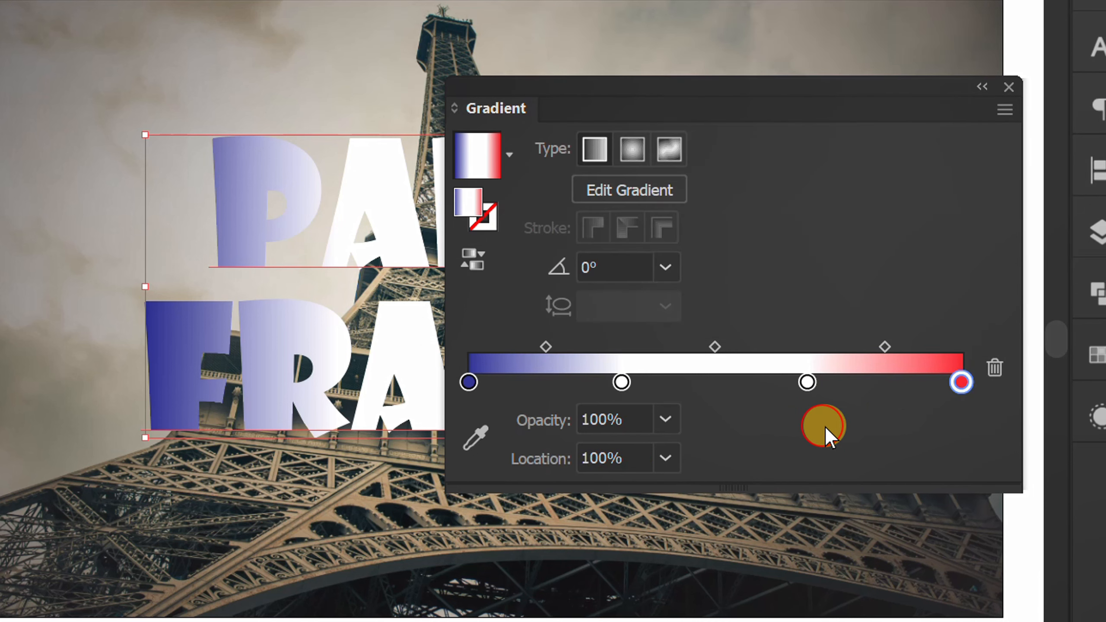
Set the locations of the two white color stops to 33% and 67%.
{"action": "left_click", "coordinate": [621, 382]}
{"action": "left_click", "coordinate": [625, 457]}
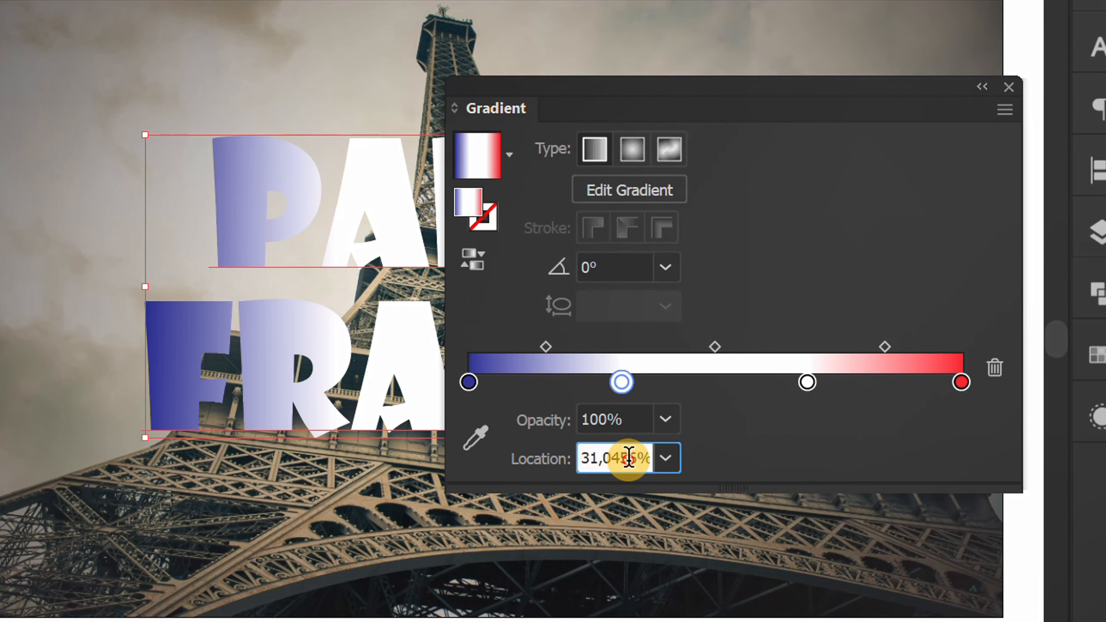
{"action": "type", "text": "33"}
{"action": "key", "text": "Return"}
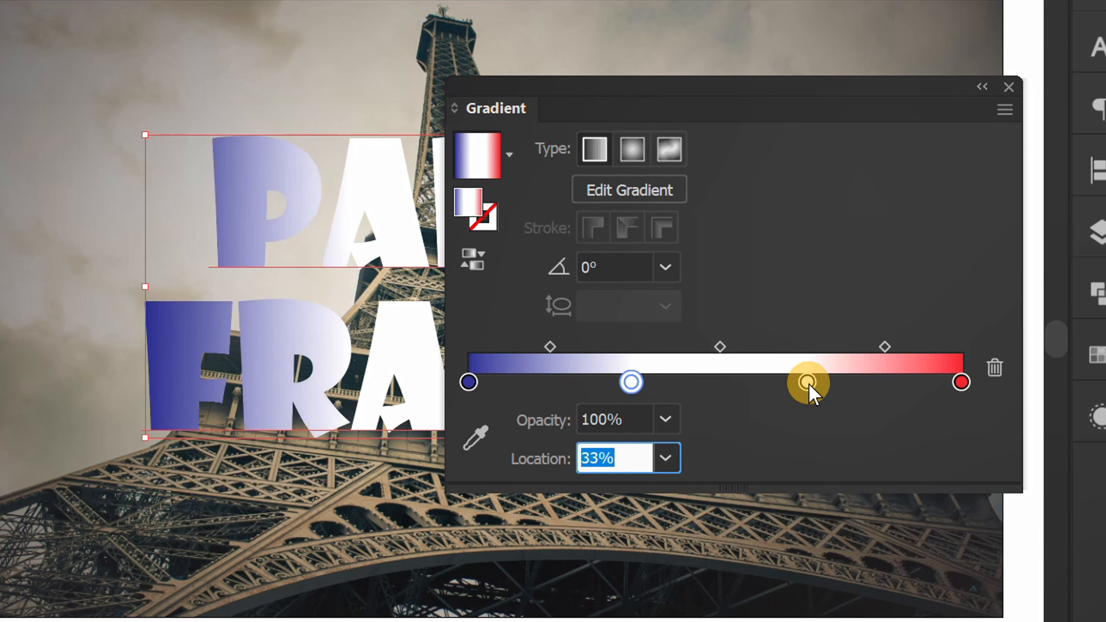
{"action": "left_click", "coordinate": [807, 382]}
{"action": "left_click", "coordinate": [636, 457]}
{"action": "type", "text": "68,7392"}
{"action": "key", "text": "Return"}
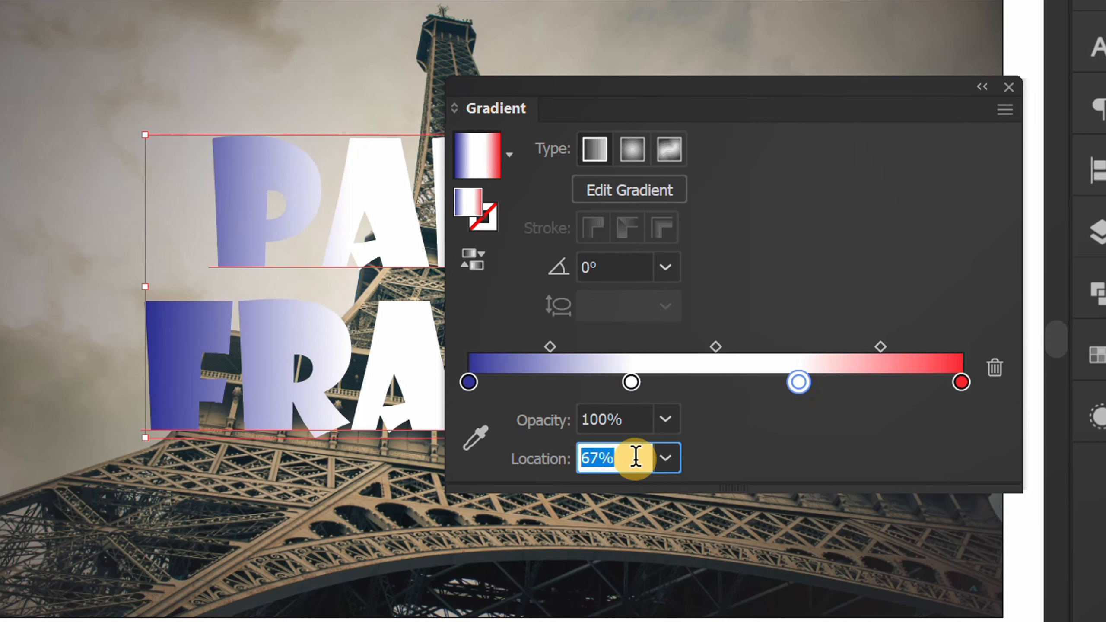
Set the blue color stop's location to 33% for a hard edge between blue and white.
{"action": "left_click", "coordinate": [471, 382]}
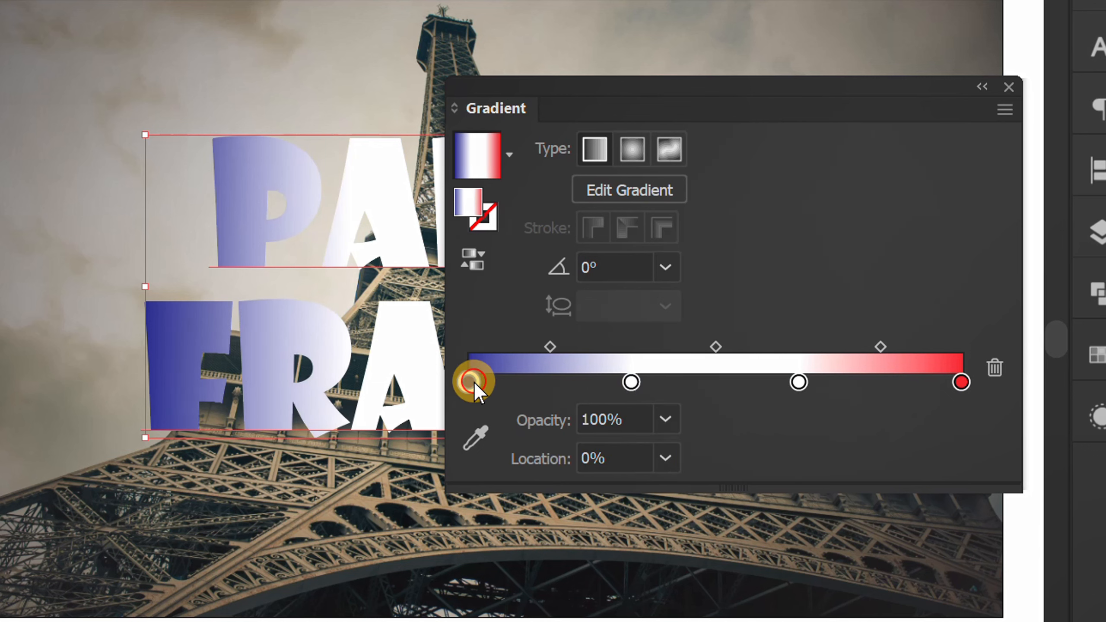
{"action": "left_click", "coordinate": [644, 457]}
{"action": "type", "text": "3"}
{"action": "key", "text": "Return"}
{"action": "scroll", "coordinate": [644, 457], "scroll_direction": "up", "scroll_amount": 19}
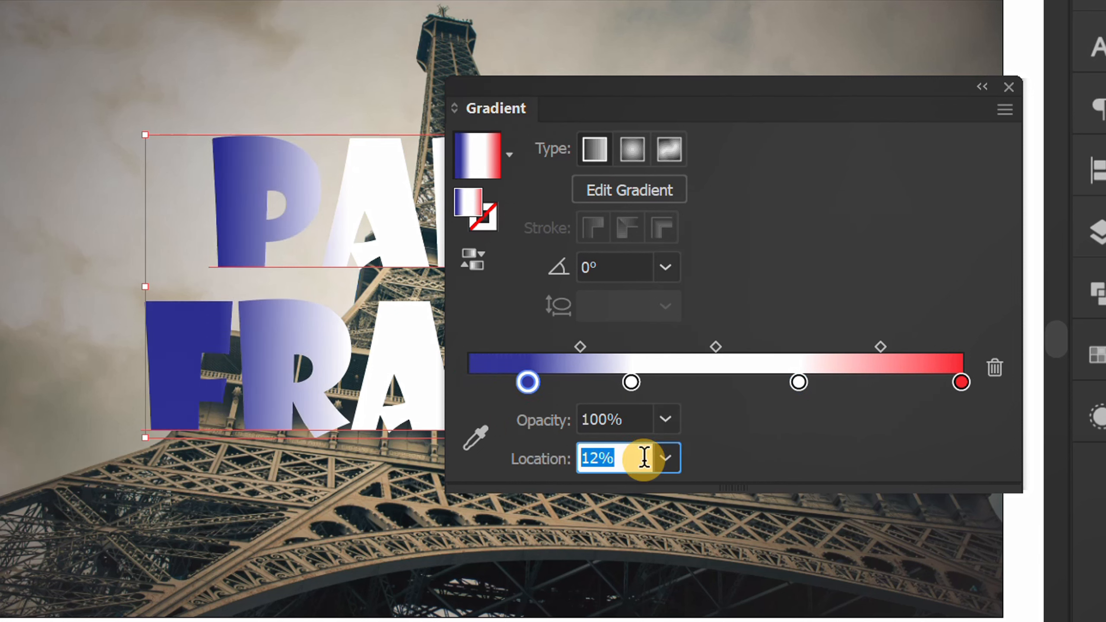
{"action": "scroll", "coordinate": [644, 458], "scroll_direction": "up", "scroll_amount": 11}
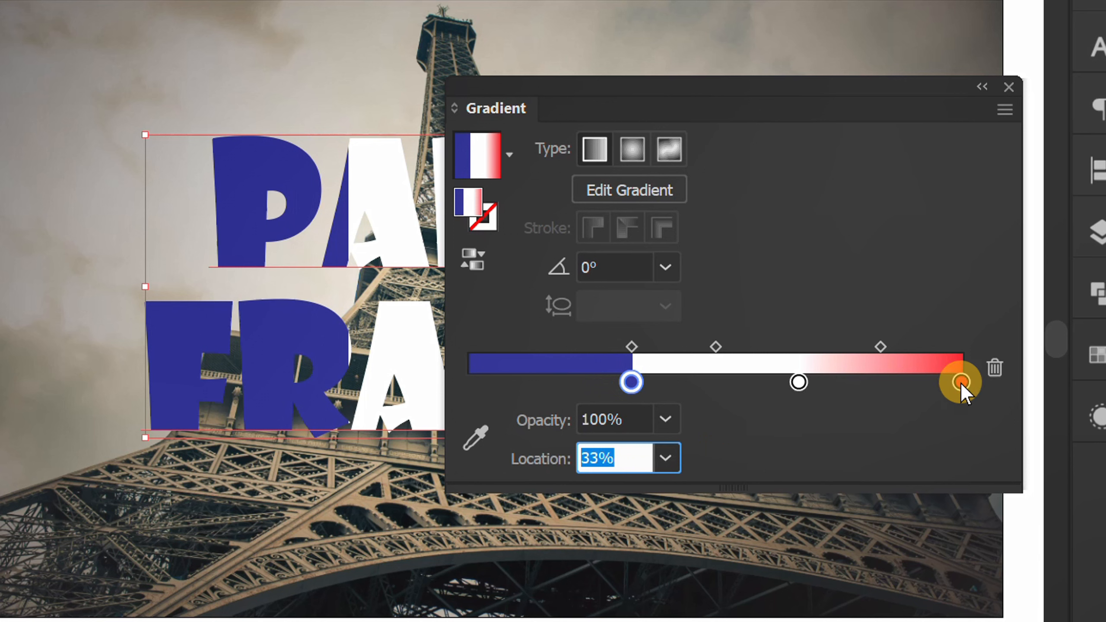
Set the red color stop's location to 67% for a hard edge between white and red.
{"action": "left_click", "coordinate": [961, 381]}
{"action": "left_click", "coordinate": [644, 457]}
{"action": "scroll", "coordinate": [644, 458], "scroll_direction": "down", "scroll_amount": 20}
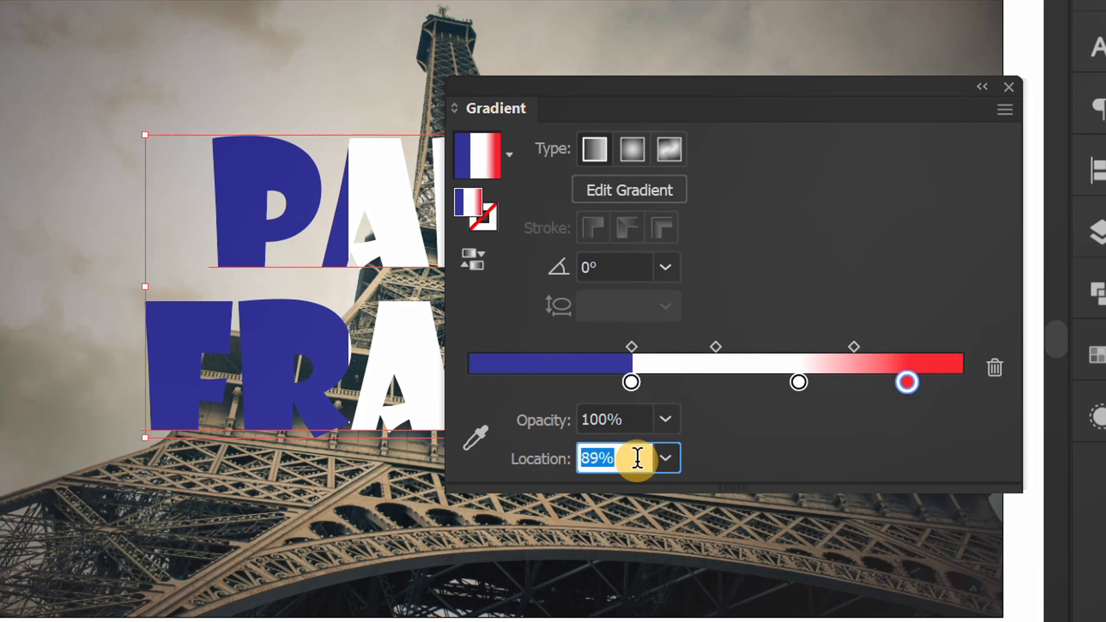
{"action": "scroll", "coordinate": [638, 457], "scroll_direction": "down", "scroll_amount": 11}
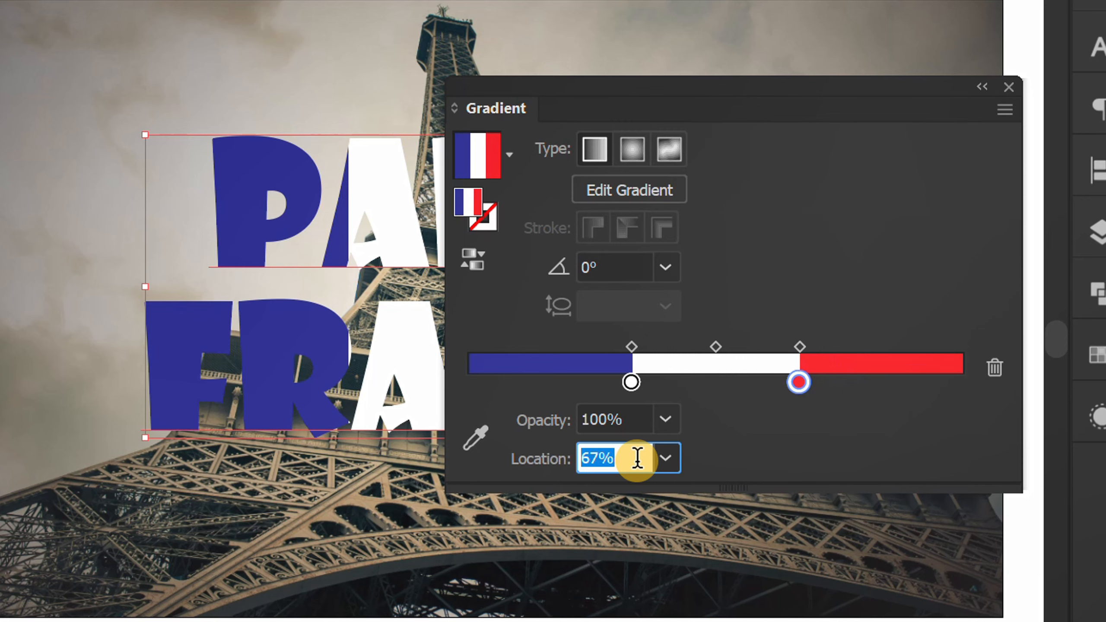
{"action": "left_click", "coordinate": [769, 432]}
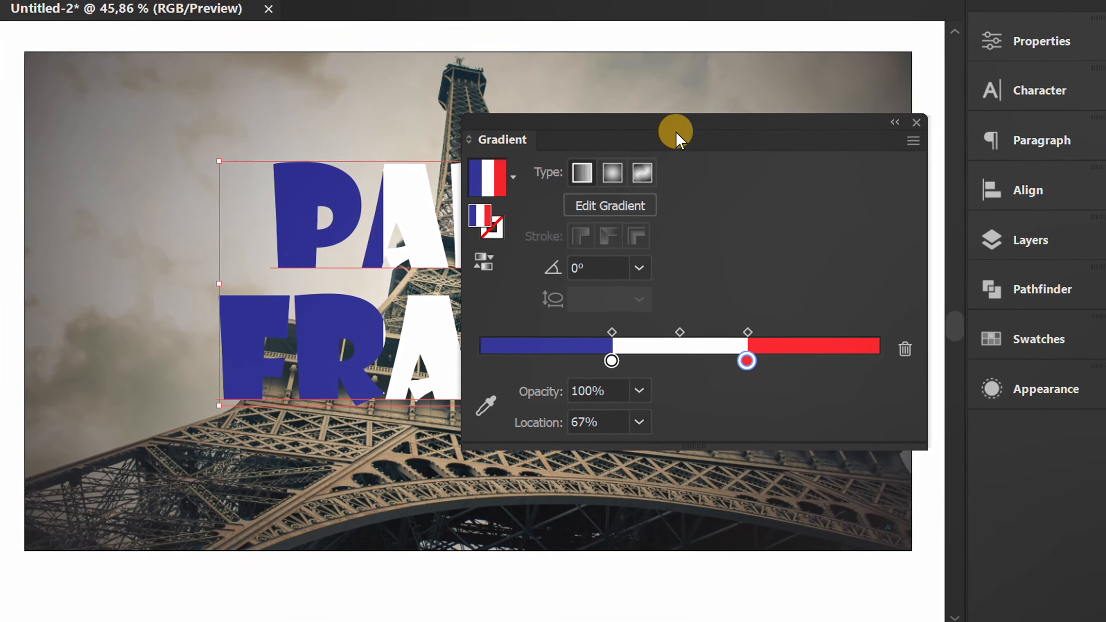
Dock the floating Gradient panel and float the Appearance panel beside the text artwork.
{"action": "left_click_drag", "start_coordinate": [676, 130], "coordinate": [1011, 432]}
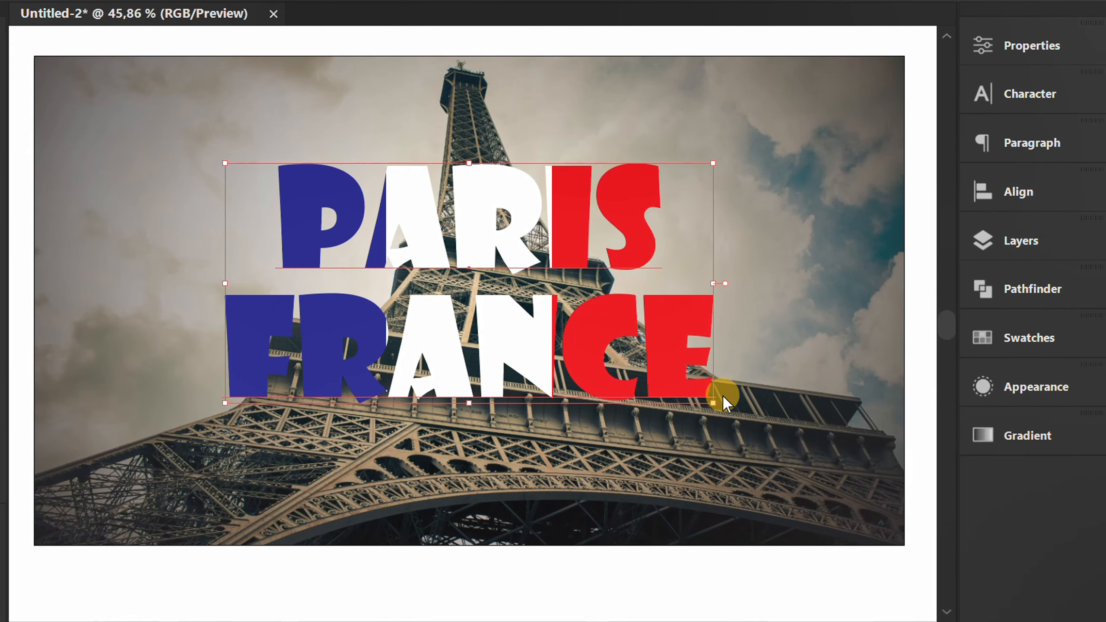
{"action": "scroll", "coordinate": [498, 352], "scroll_direction": "down", "scroll_amount": 1}
{"action": "key", "text": "space"}
{"action": "left_click_drag", "start_coordinate": [648, 437], "coordinate": [383, 418]}
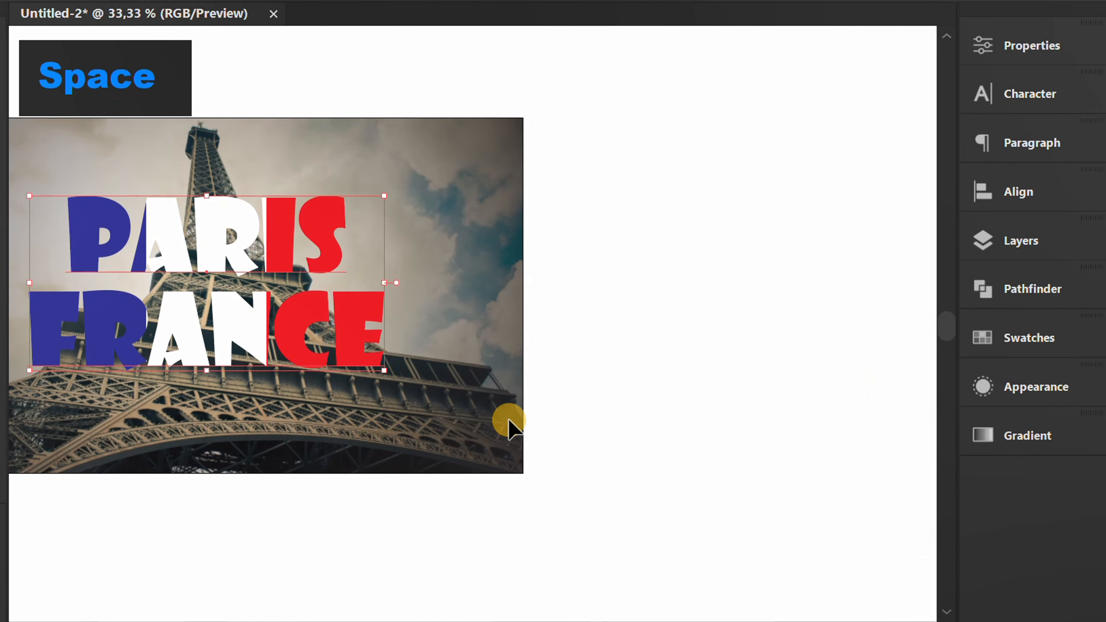
{"action": "left_click", "coordinate": [1033, 390]}
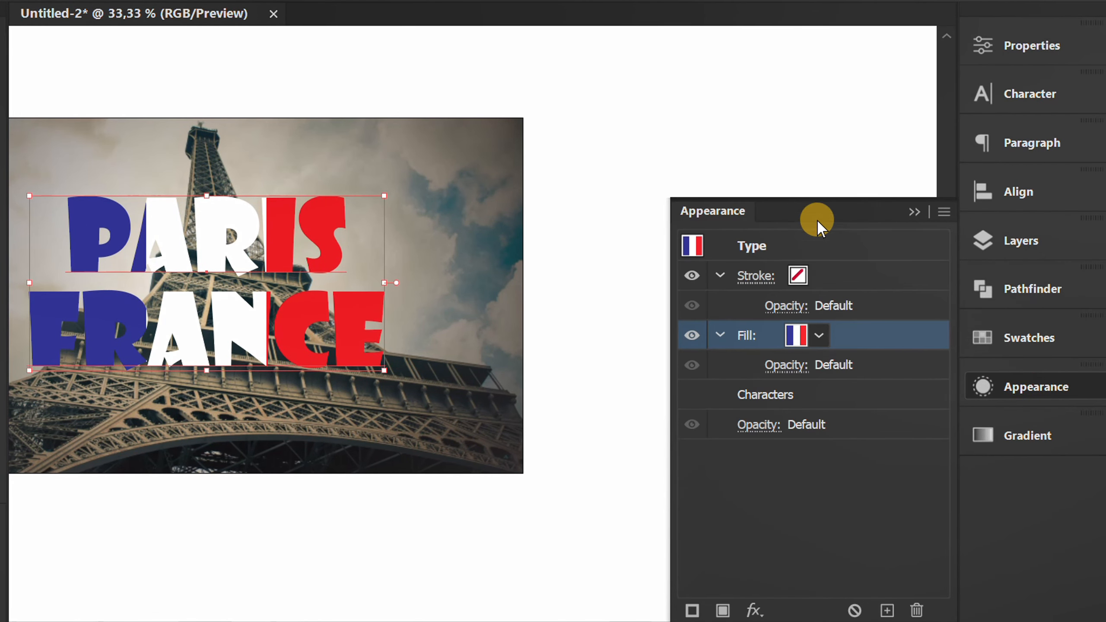
{"action": "left_click_drag", "start_coordinate": [816, 218], "coordinate": [768, 79]}
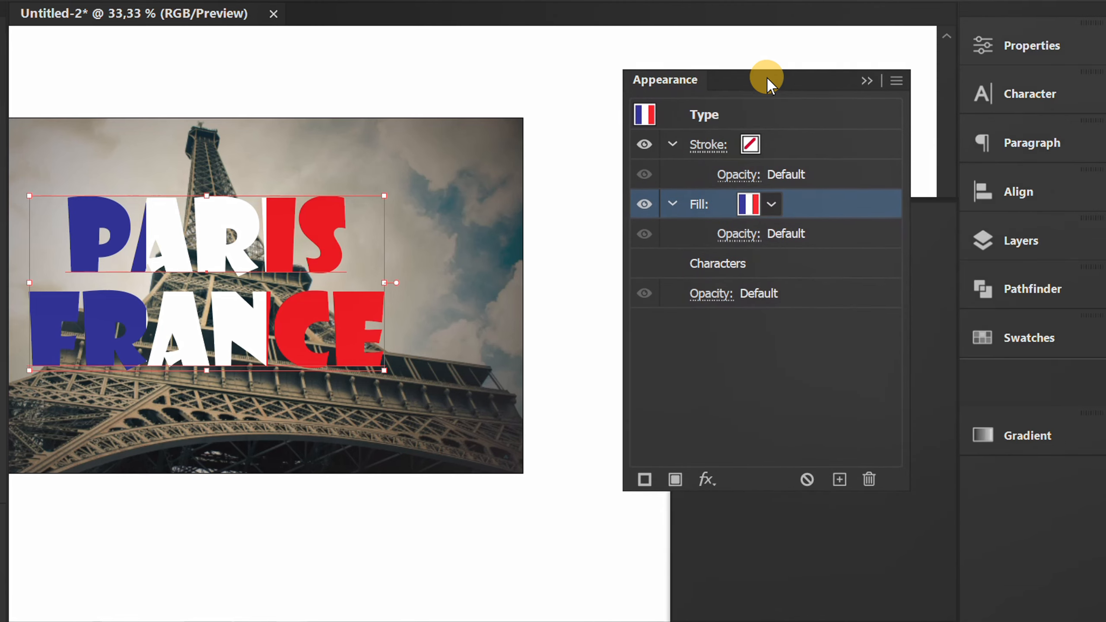
{"action": "key", "text": "space"}
{"action": "left_click_drag", "start_coordinate": [388, 374], "coordinate": [482, 368]}
{"action": "scroll", "coordinate": [376, 375], "scroll_direction": "up", "scroll_amount": 1}
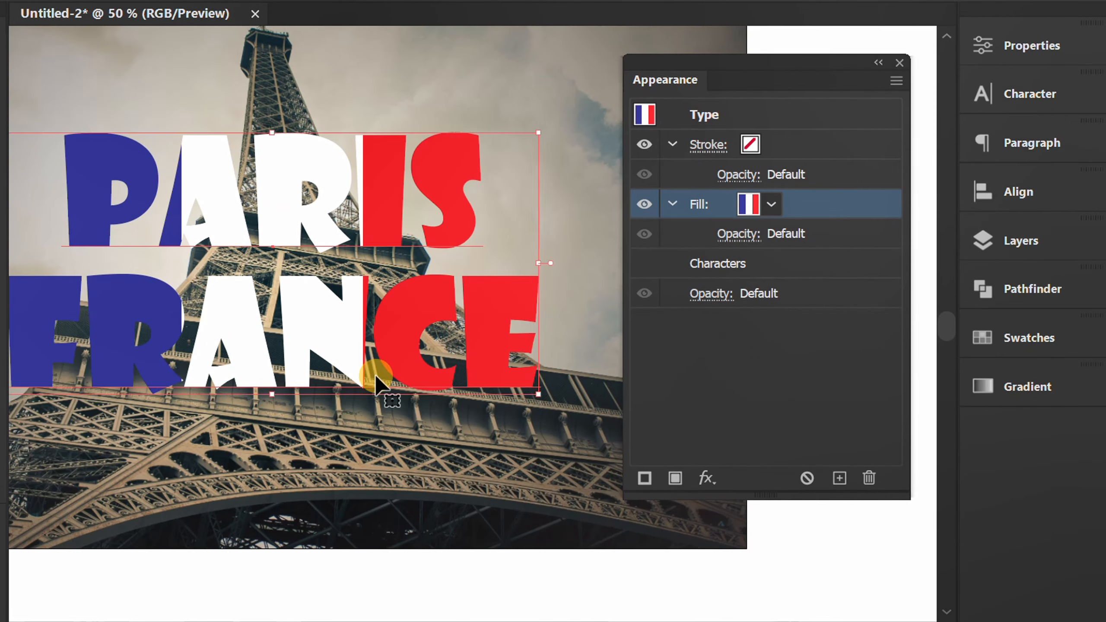
{"action": "key", "text": "space"}
{"action": "left_click_drag", "start_coordinate": [336, 441], "coordinate": [371, 448]}
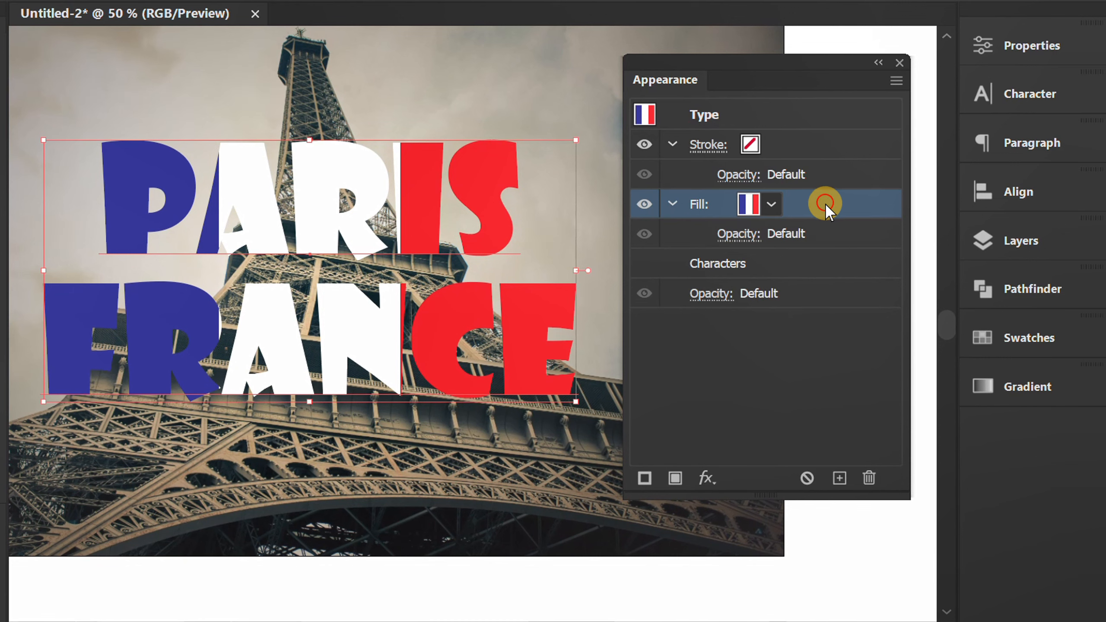
Apply a Drop Shadow to the text's gradient fill with Multiply mode, 40% opacity, 3 px X and Y offsets, and 3 px blur.
{"action": "left_click", "coordinate": [707, 478]}
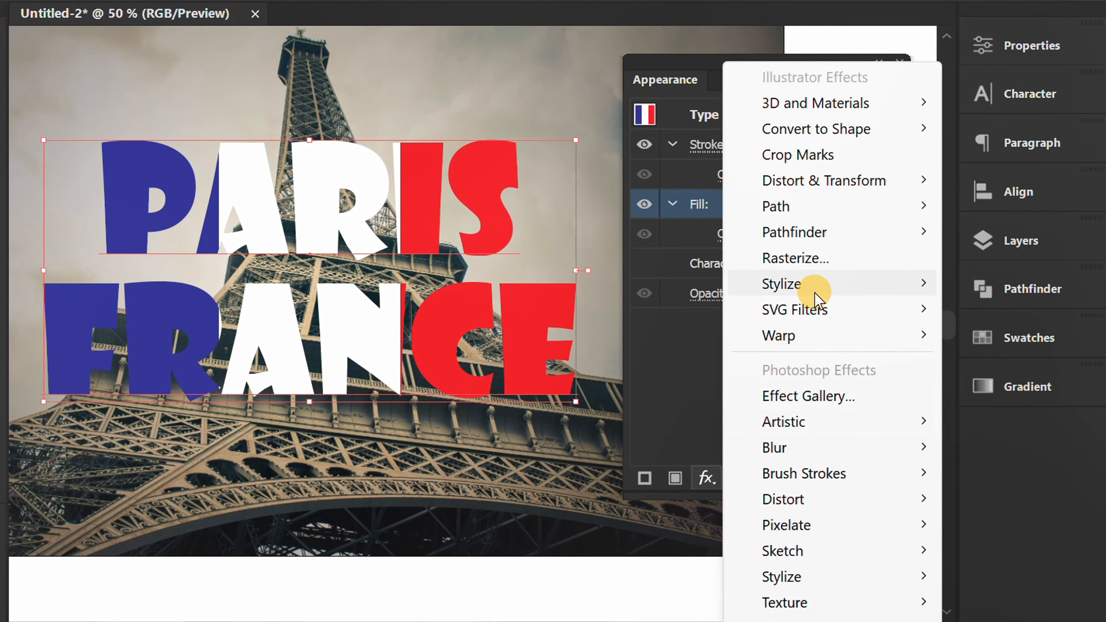
{"action": "mouse_move", "coordinate": [815, 284]}
{"action": "left_click", "coordinate": [1031, 283]}
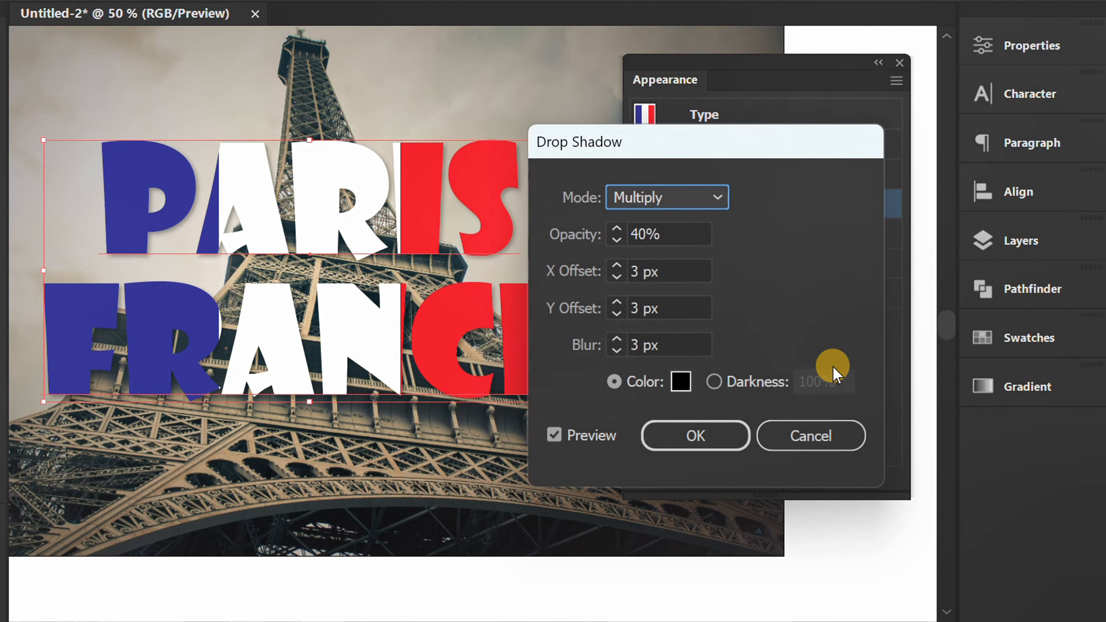
{"action": "left_click", "coordinate": [683, 234]}
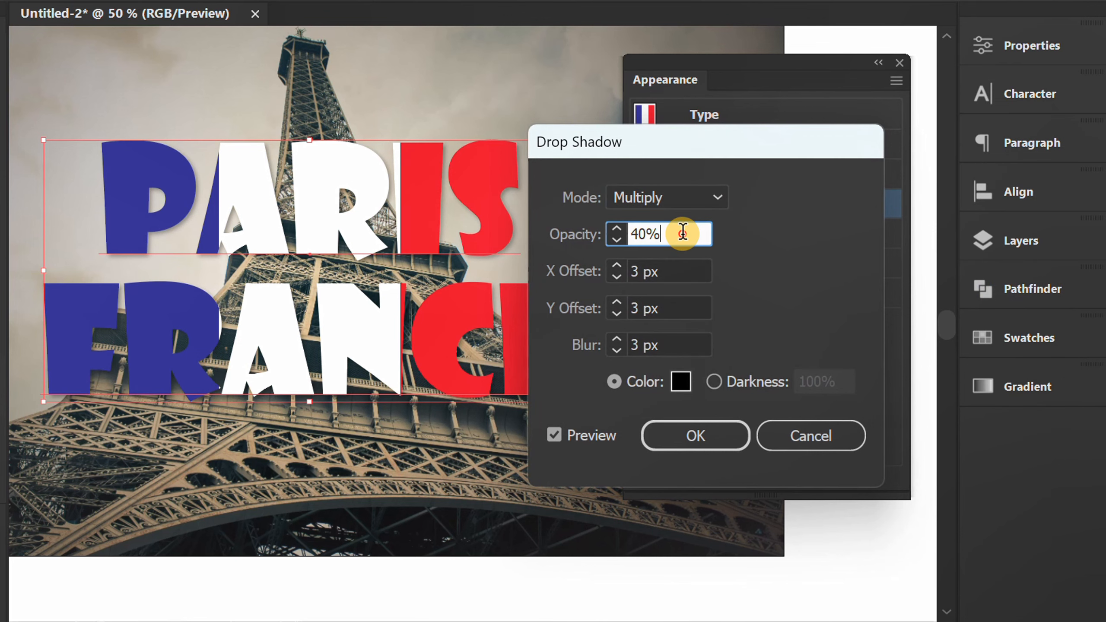
{"action": "left_click", "coordinate": [680, 269]}
{"action": "left_click", "coordinate": [674, 308]}
{"action": "left_click", "coordinate": [672, 346]}
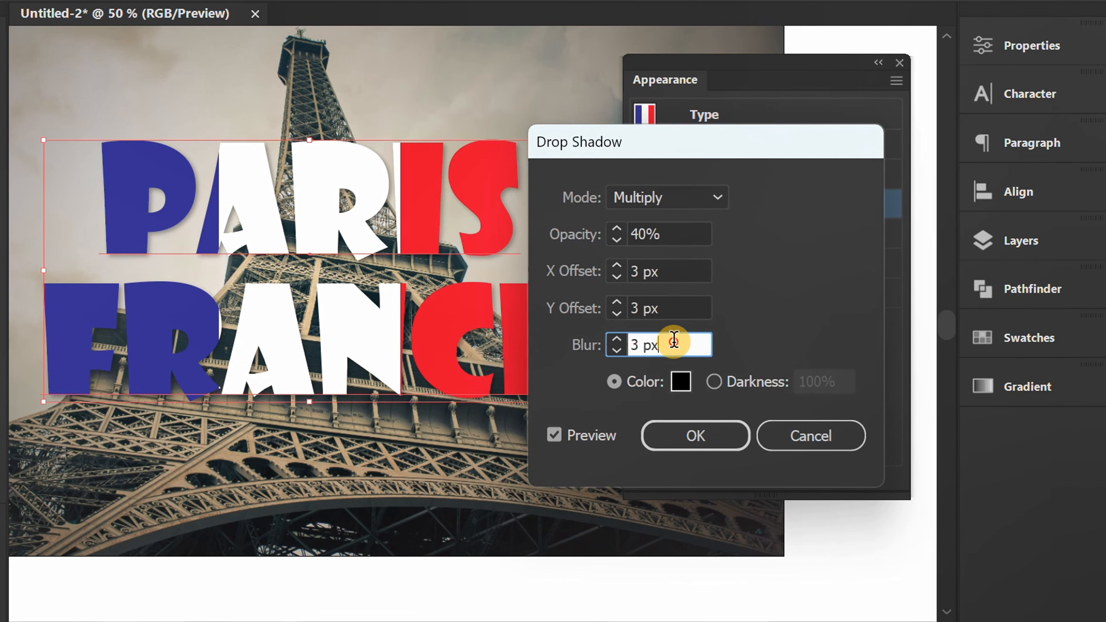
{"action": "left_click", "coordinate": [697, 433]}
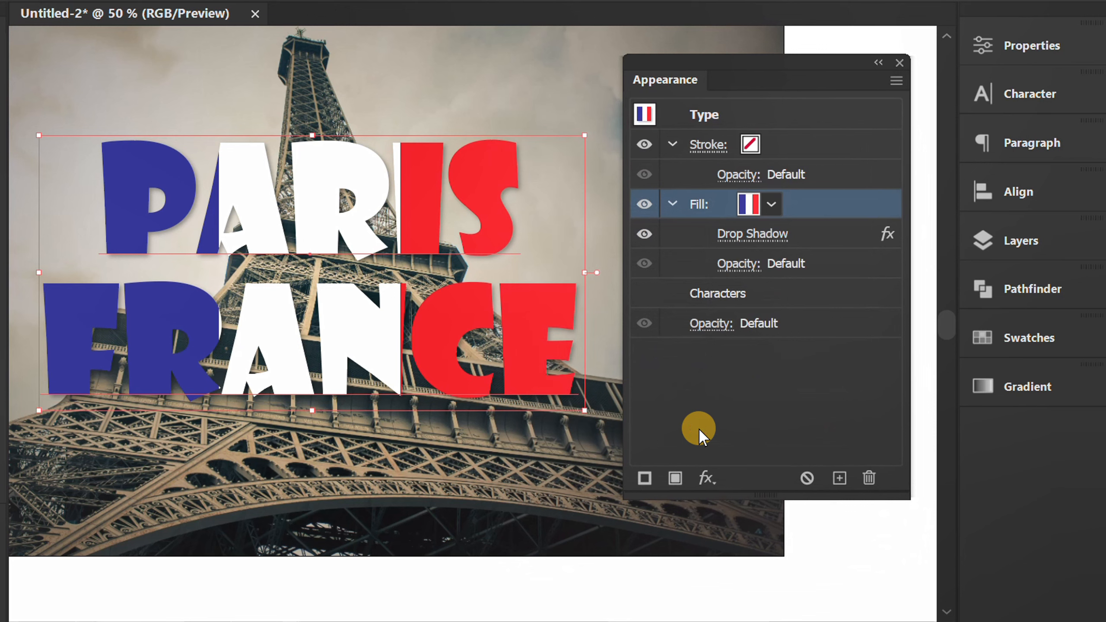
Add a new stroke to the whole type object's appearance and set its weight to 3 pt.
{"action": "left_click", "coordinate": [827, 113]}
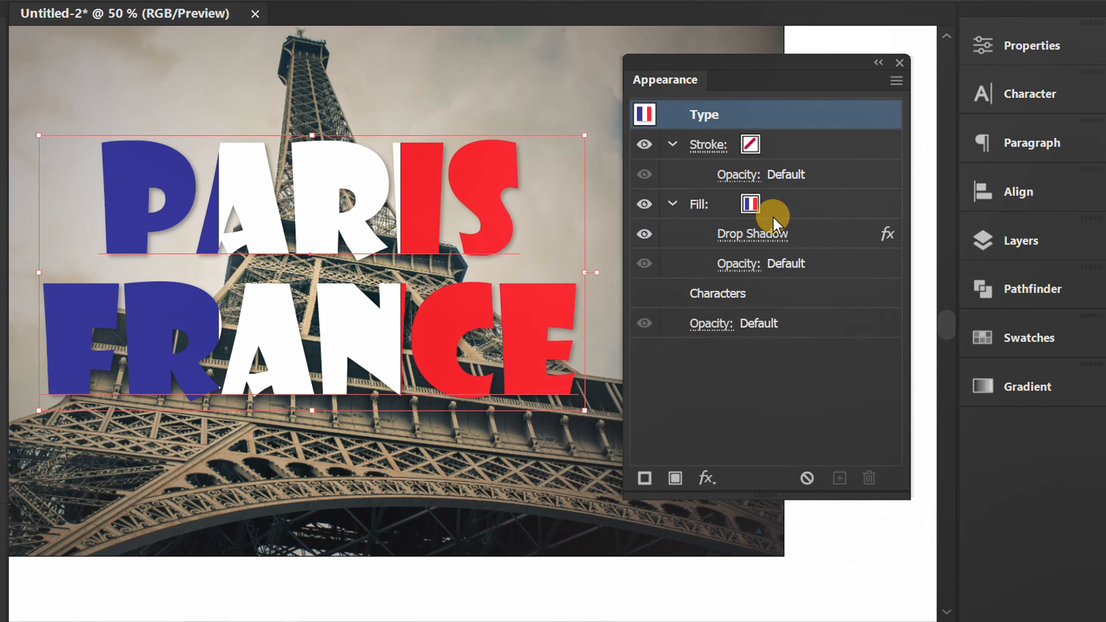
{"action": "left_click", "coordinate": [645, 478]}
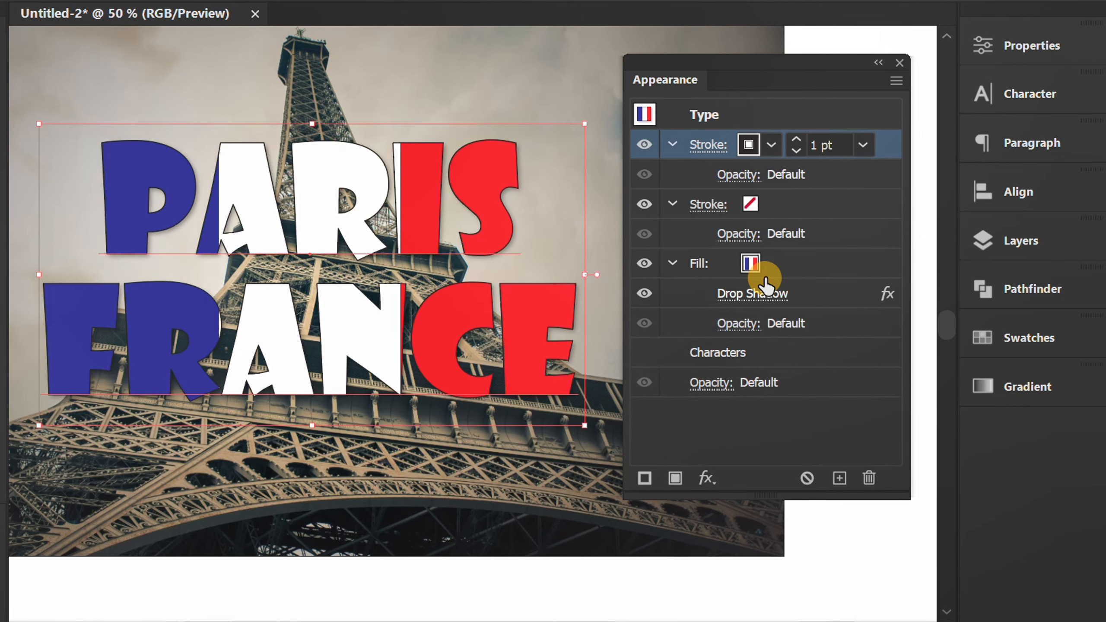
{"action": "left_click", "coordinate": [797, 137]}
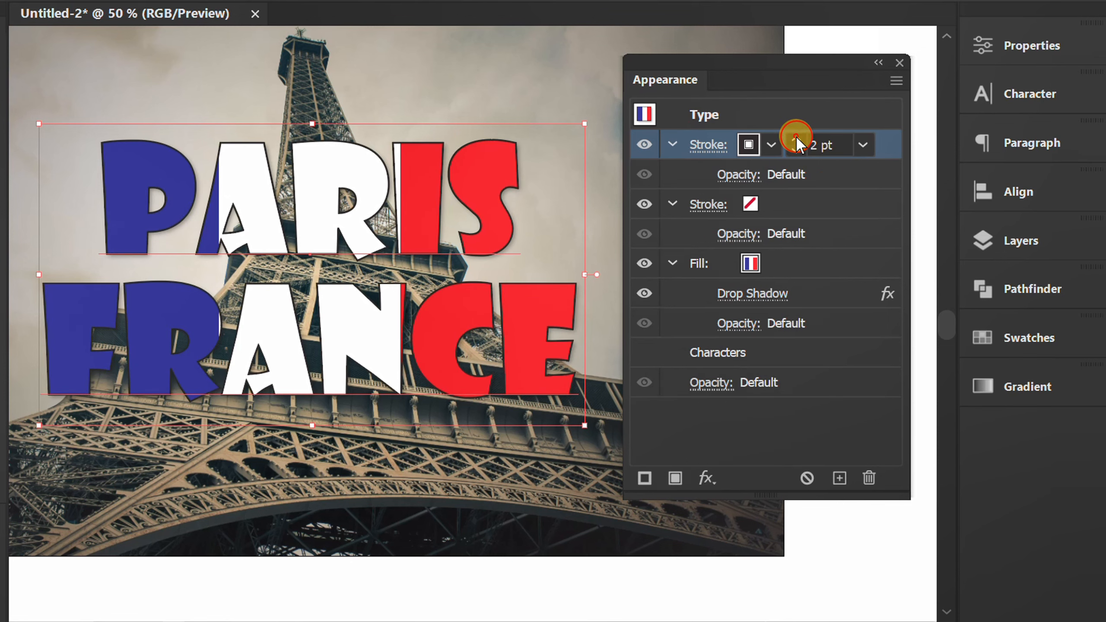
{"action": "left_click", "coordinate": [795, 138]}
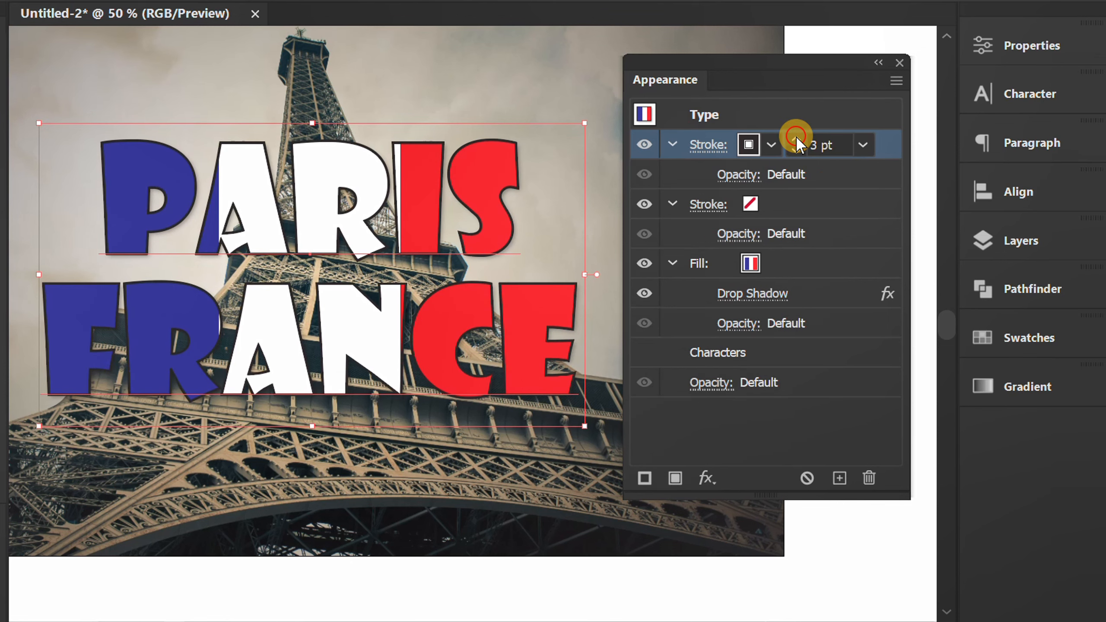
Set the color of the text's 3 pt stroke to white.
{"action": "left_click", "coordinate": [769, 144]}
{"action": "left_click", "coordinate": [559, 187]}
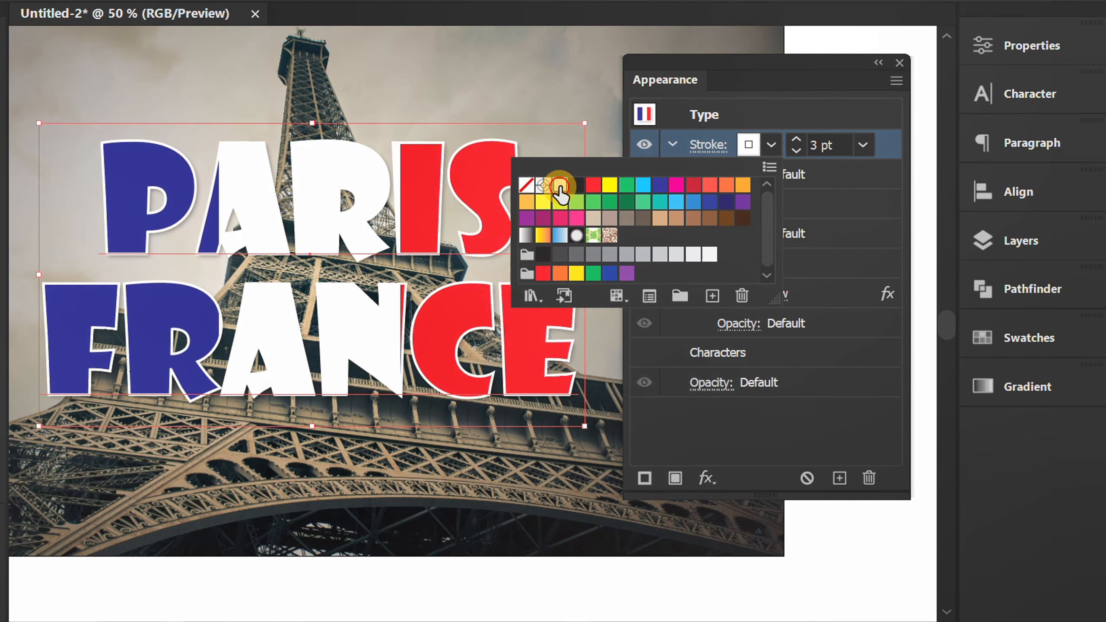
{"action": "left_click", "coordinate": [880, 200]}
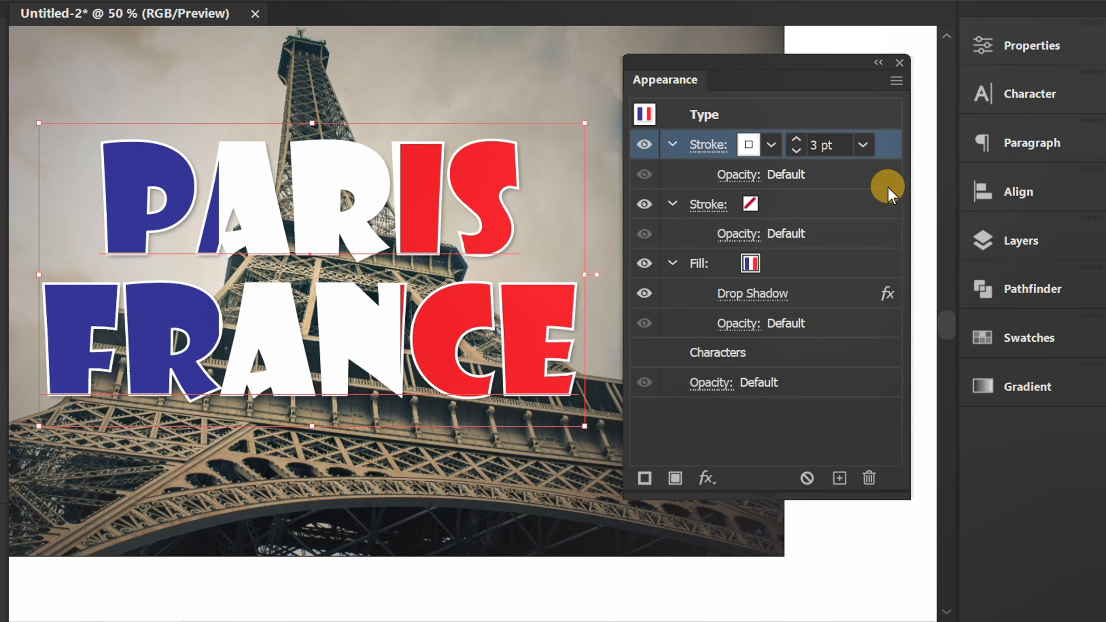
Add a Transform effect to the white 3 pt stroke with a horizontal move of -7 px.
{"action": "left_click", "coordinate": [717, 469]}
{"action": "mouse_move", "coordinate": [844, 187]}
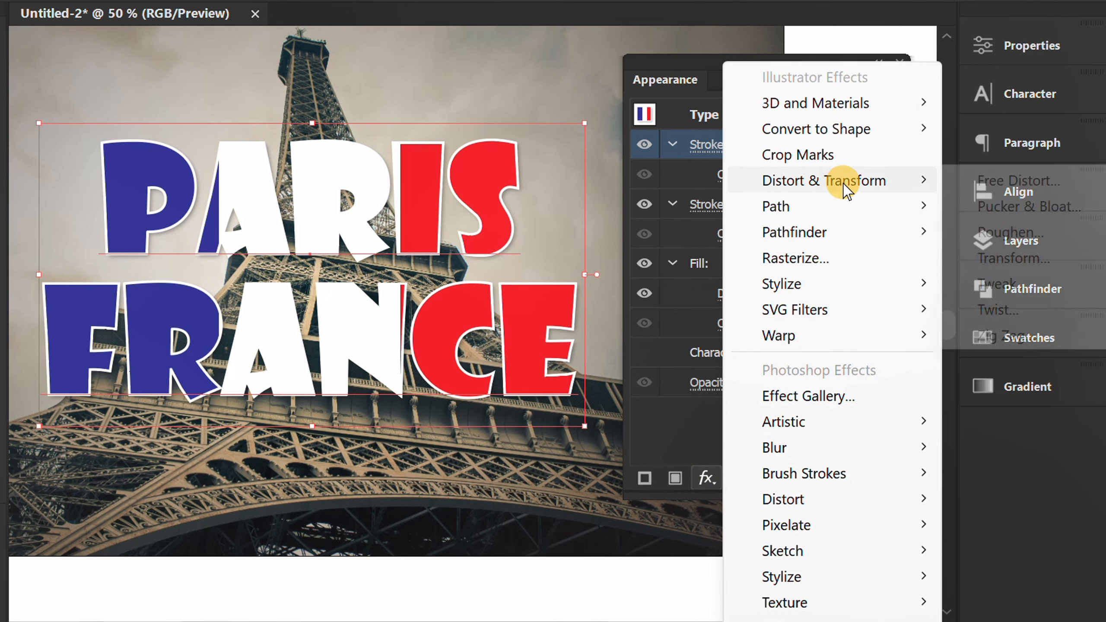
{"action": "left_click", "coordinate": [1037, 258]}
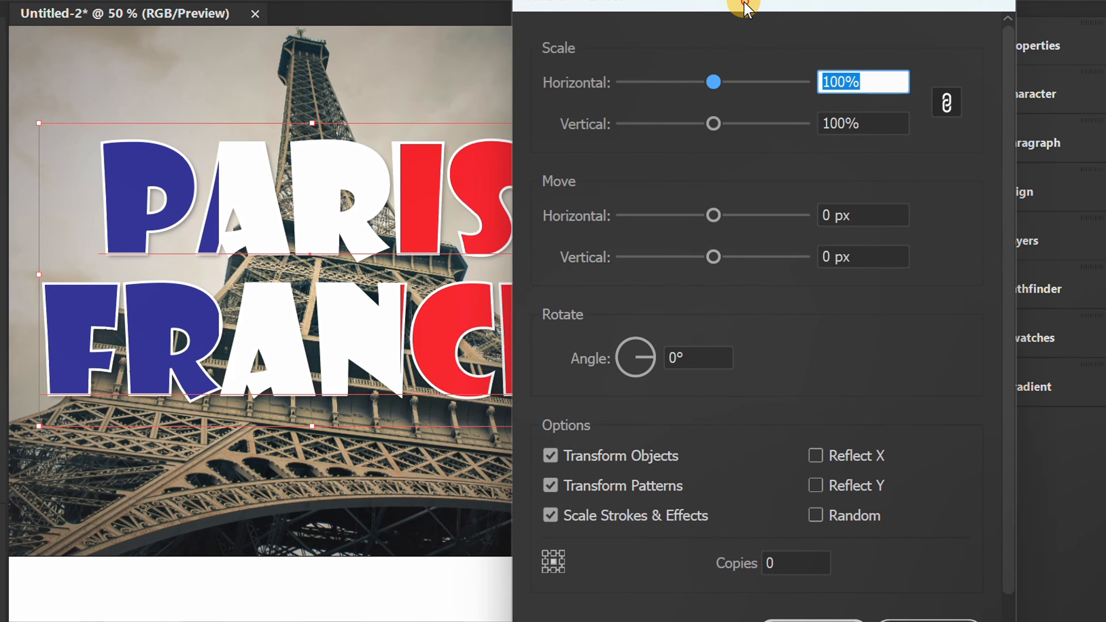
{"action": "left_click_drag", "start_coordinate": [744, 6], "coordinate": [727, 0]}
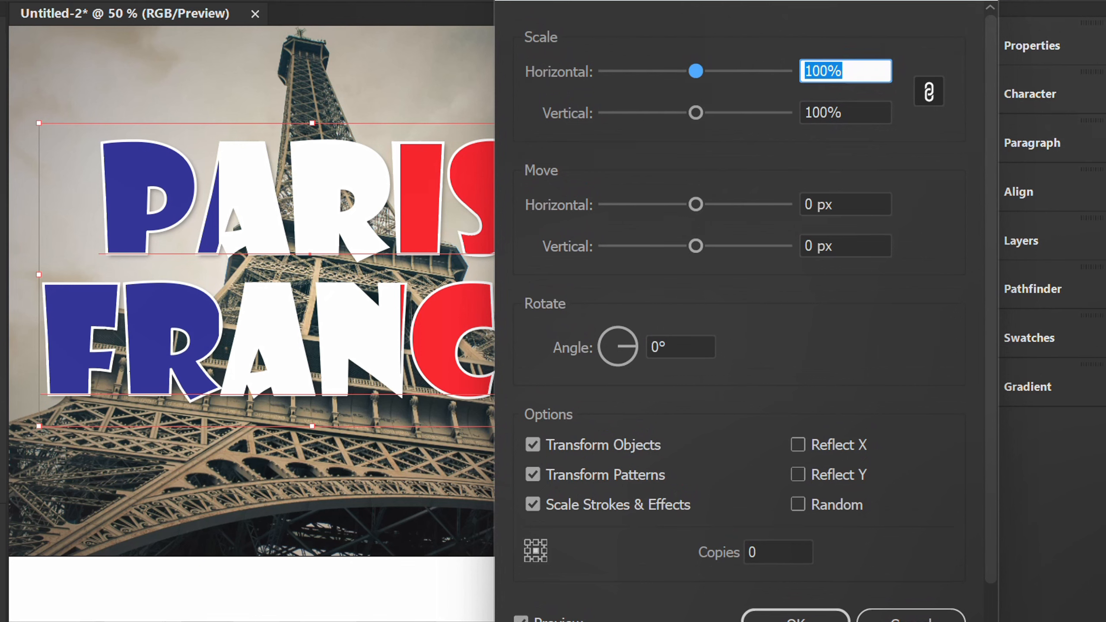
{"action": "left_click", "coordinate": [855, 205]}
{"action": "key", "text": "Down"}
{"action": "key", "text": "Down"}
{"action": "key", "text": "Down"}
{"action": "key", "text": "Down"}
{"action": "key", "text": "Down"}
{"action": "key", "text": "Down"}
{"action": "key", "text": "Down"}
{"action": "key", "text": "Down"}
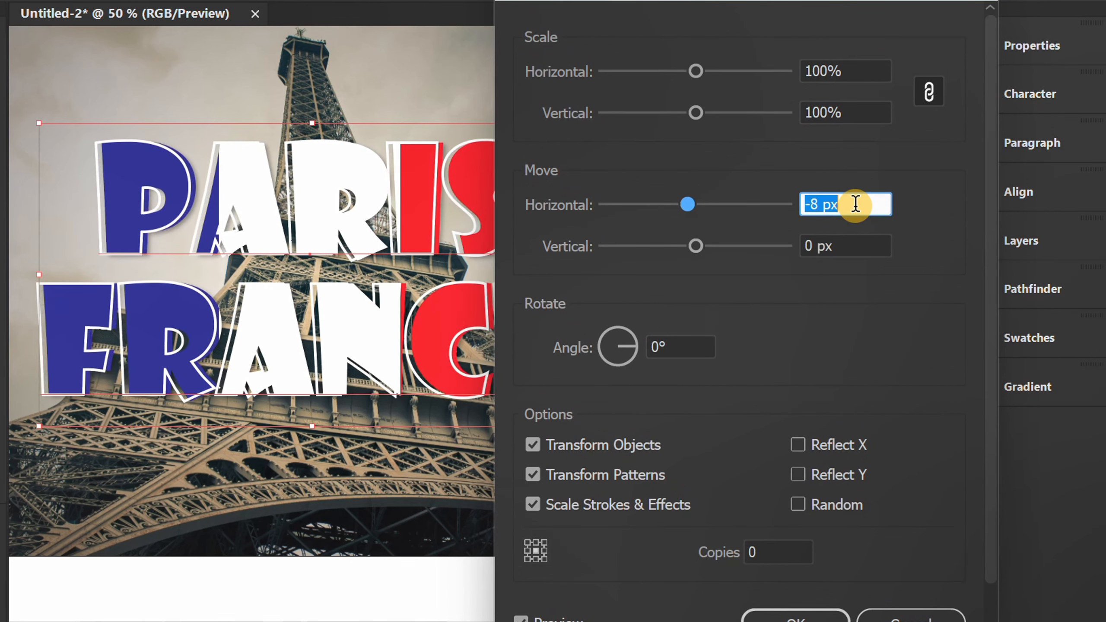
{"action": "key", "text": "Up"}
Set the stroke's Transform effect to move -7 px vertically and apply it.
{"action": "left_click", "coordinate": [862, 251]}
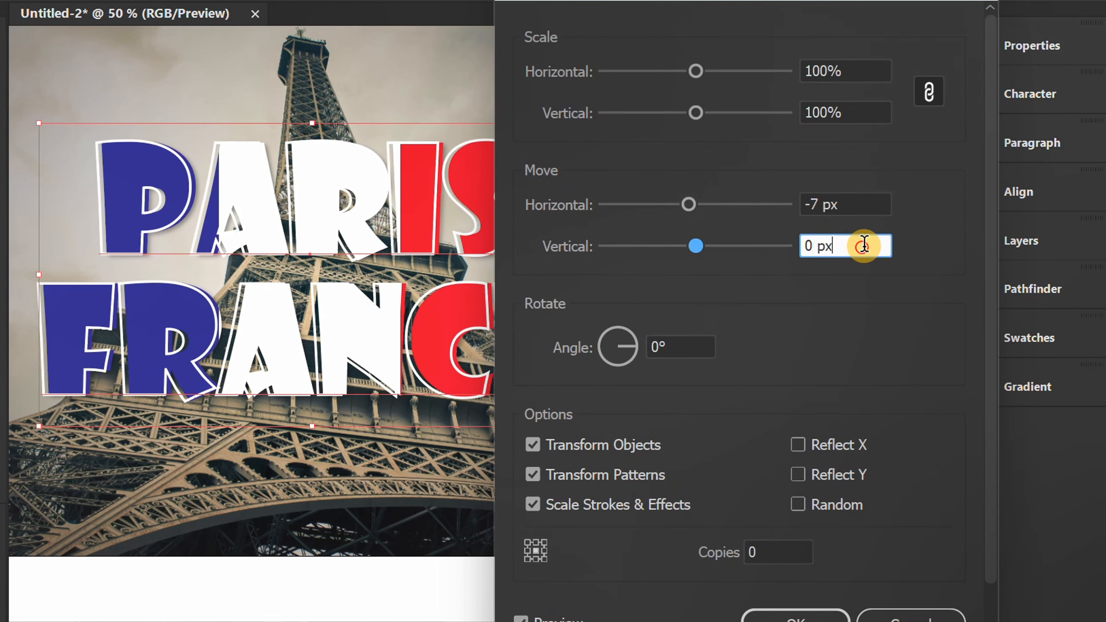
{"action": "key", "text": "Down"}
{"action": "key", "text": "Down"}
{"action": "key", "text": "Down"}
{"action": "key", "text": "Down"}
{"action": "key", "text": "Down"}
{"action": "key", "text": "Down"}
{"action": "key", "text": "Down"}
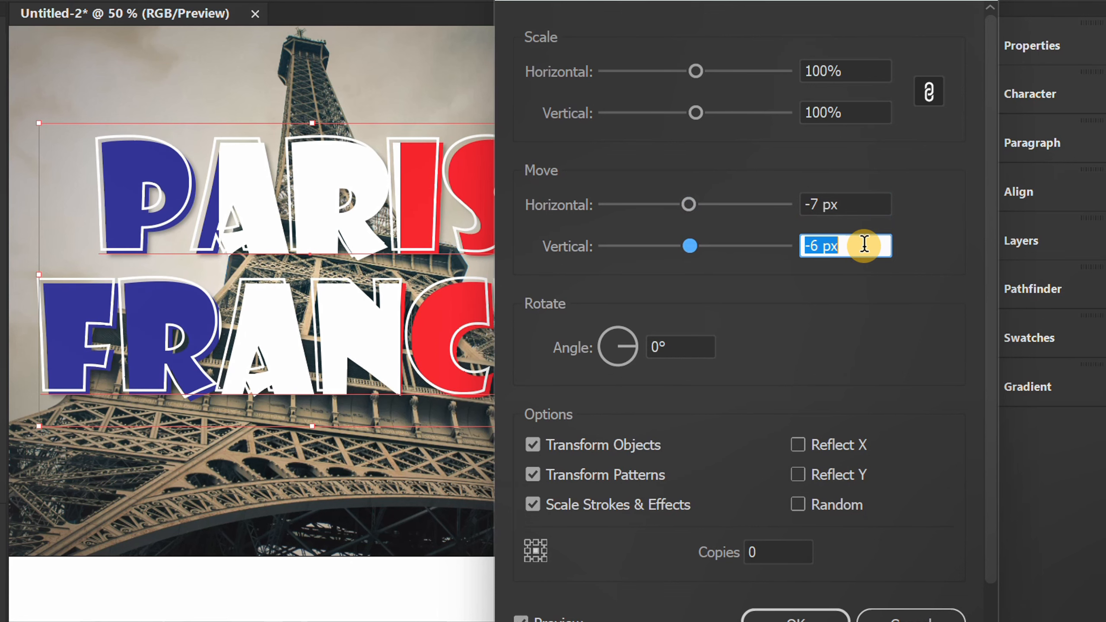
{"action": "left_click", "coordinate": [758, 616]}
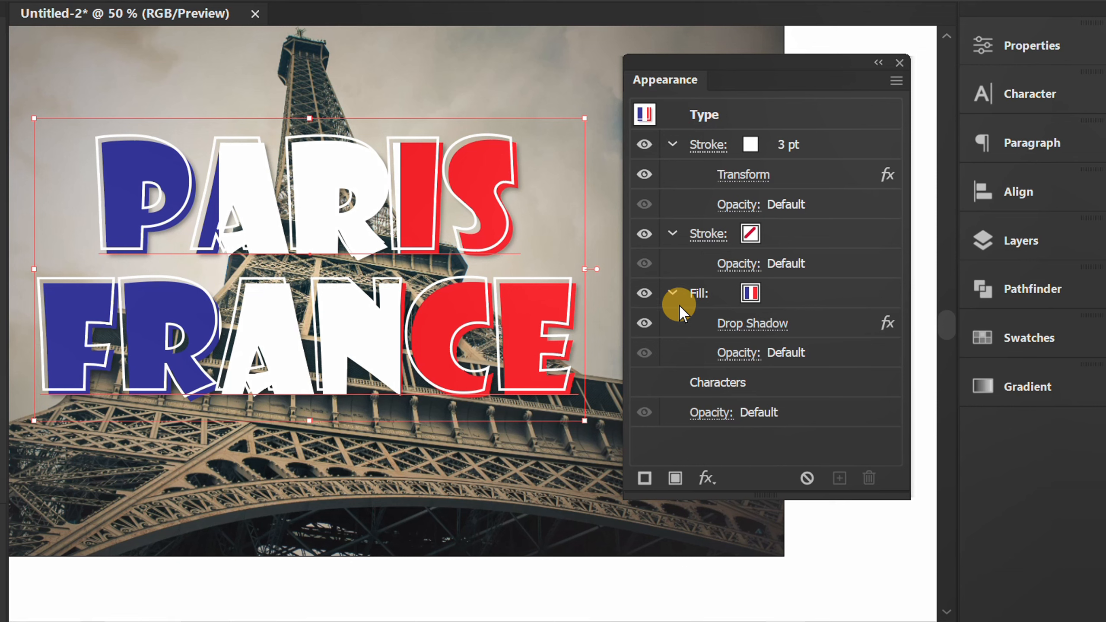
Collapse the details of the fill and both strokes in the text's appearance.
{"action": "left_click", "coordinate": [673, 293]}
{"action": "left_click", "coordinate": [672, 234]}
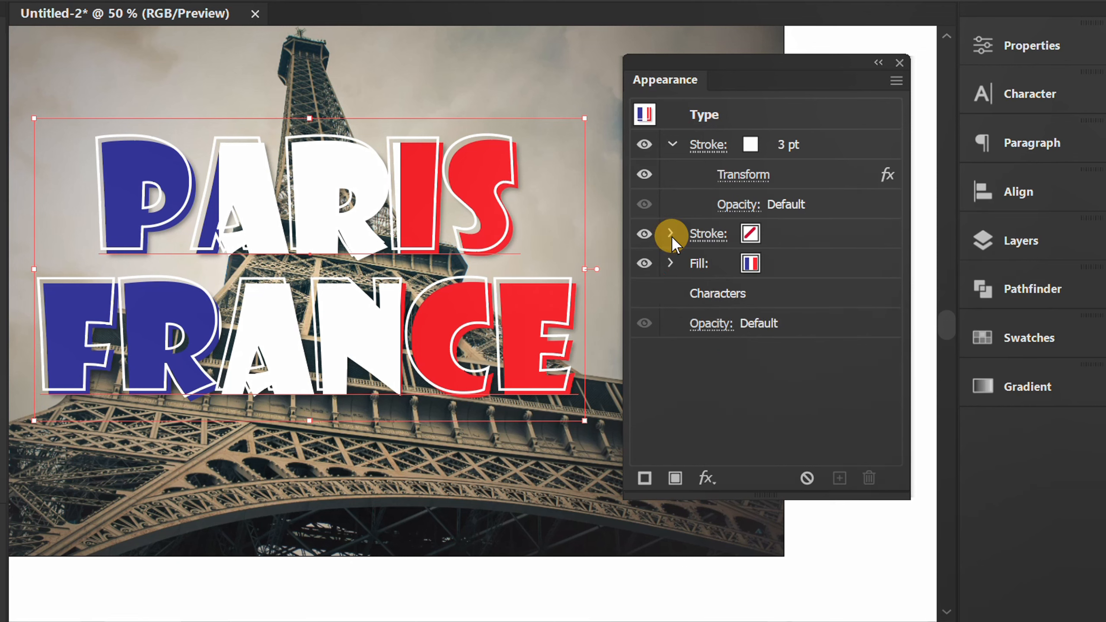
{"action": "left_click", "coordinate": [674, 146]}
Apply a horizontal Wave warp with 35% bend to the whole type object.
{"action": "left_click", "coordinate": [781, 114]}
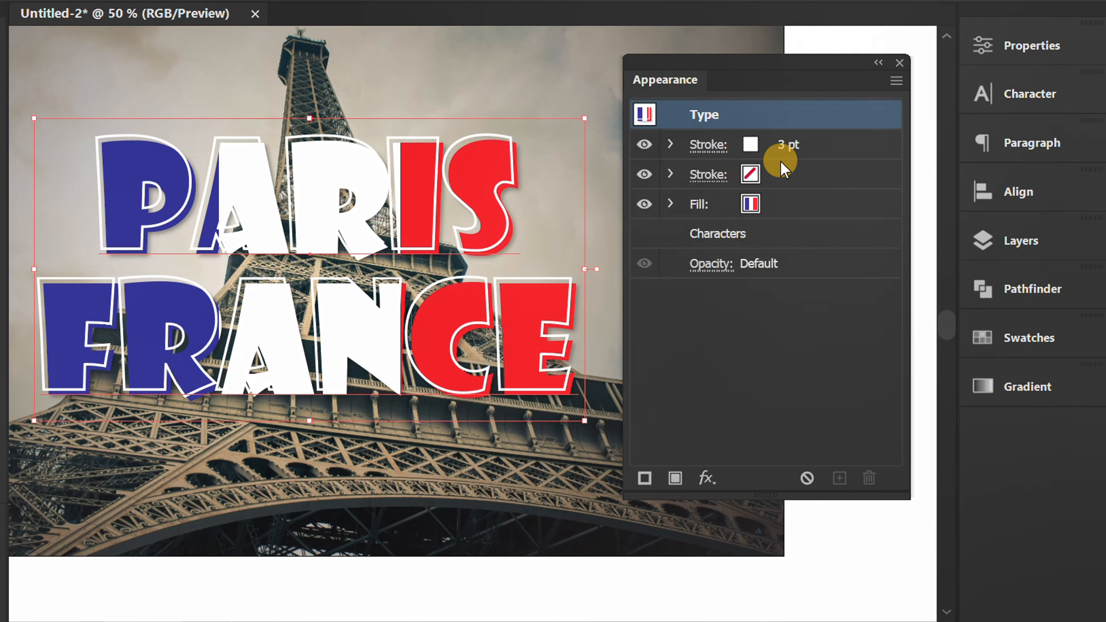
{"action": "left_click", "coordinate": [706, 478]}
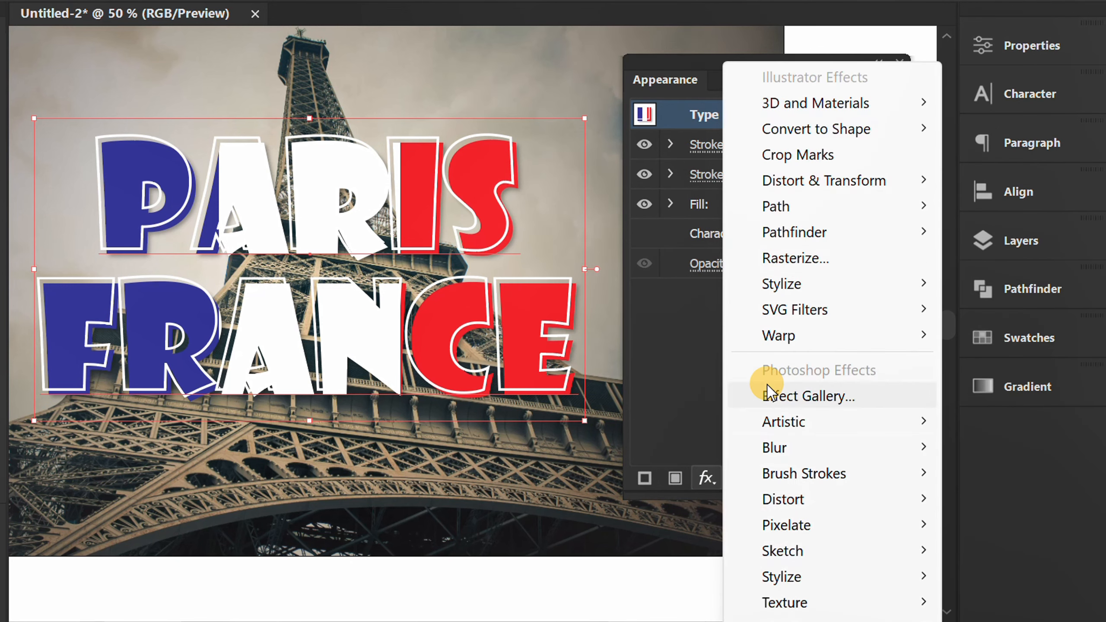
{"action": "mouse_move", "coordinate": [786, 343]}
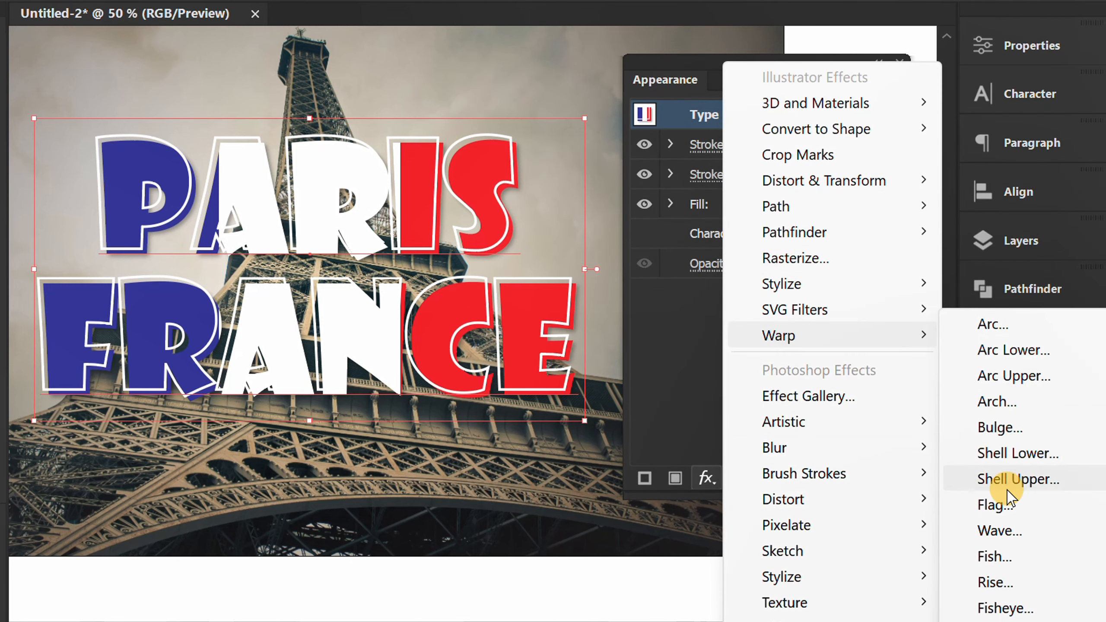
{"action": "left_click", "coordinate": [1040, 531]}
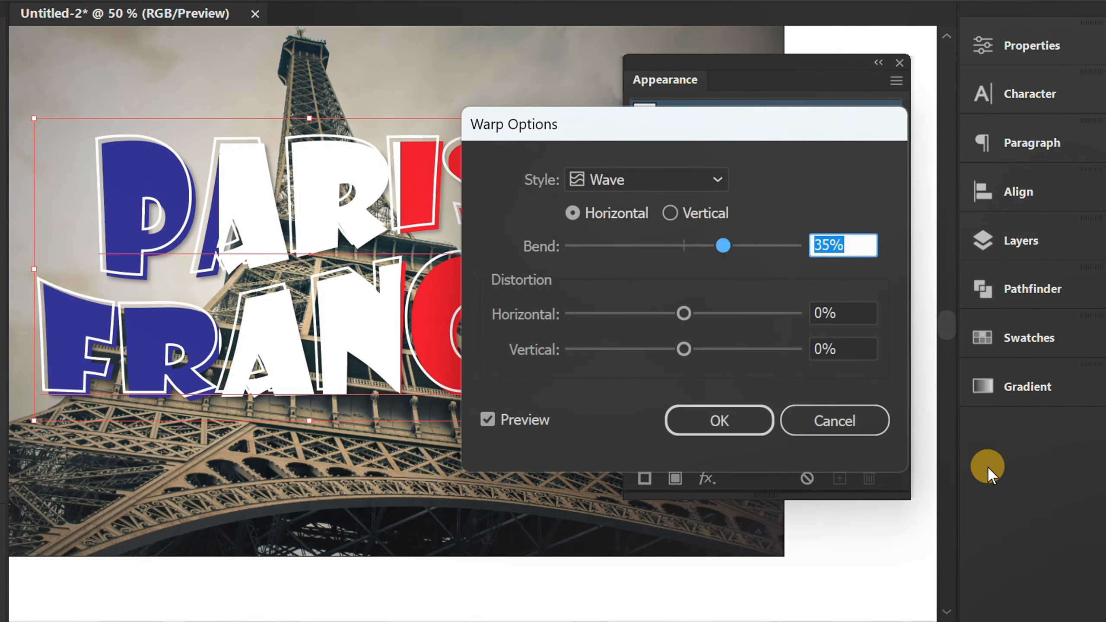
{"action": "left_click_drag", "start_coordinate": [637, 136], "coordinate": [709, 124]}
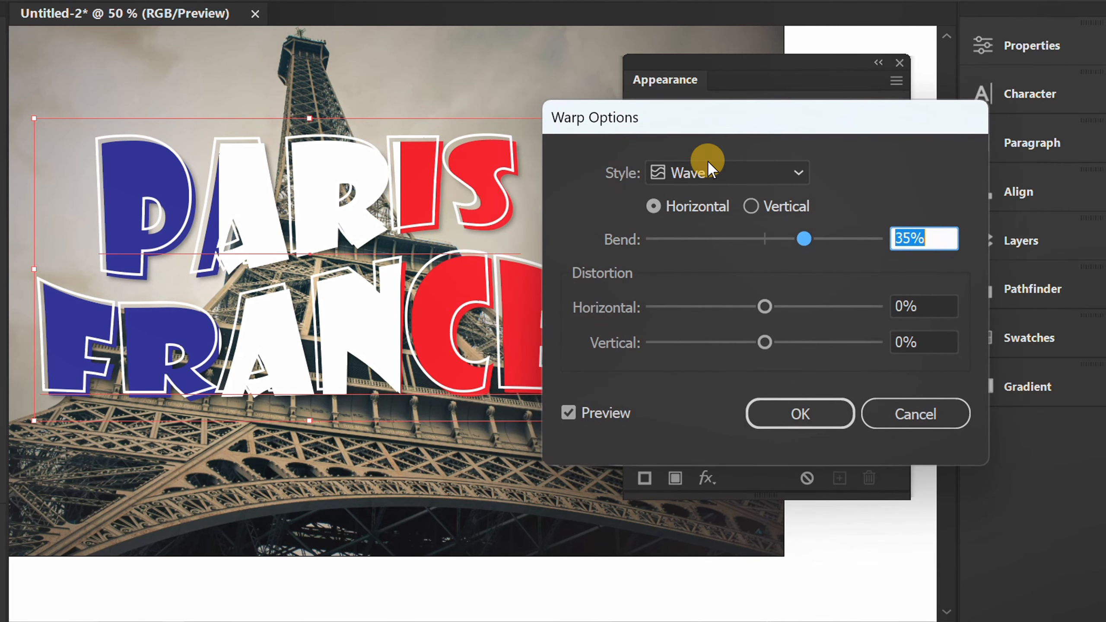
{"action": "left_click", "coordinate": [655, 207]}
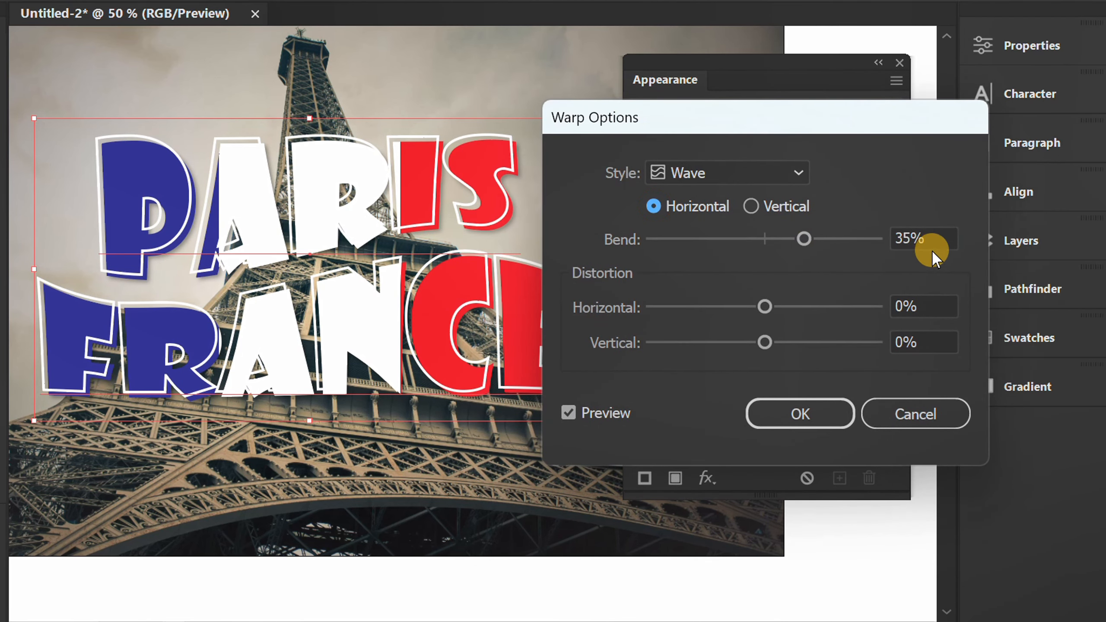
{"action": "left_click", "coordinate": [933, 238]}
{"action": "key", "text": "Up"}
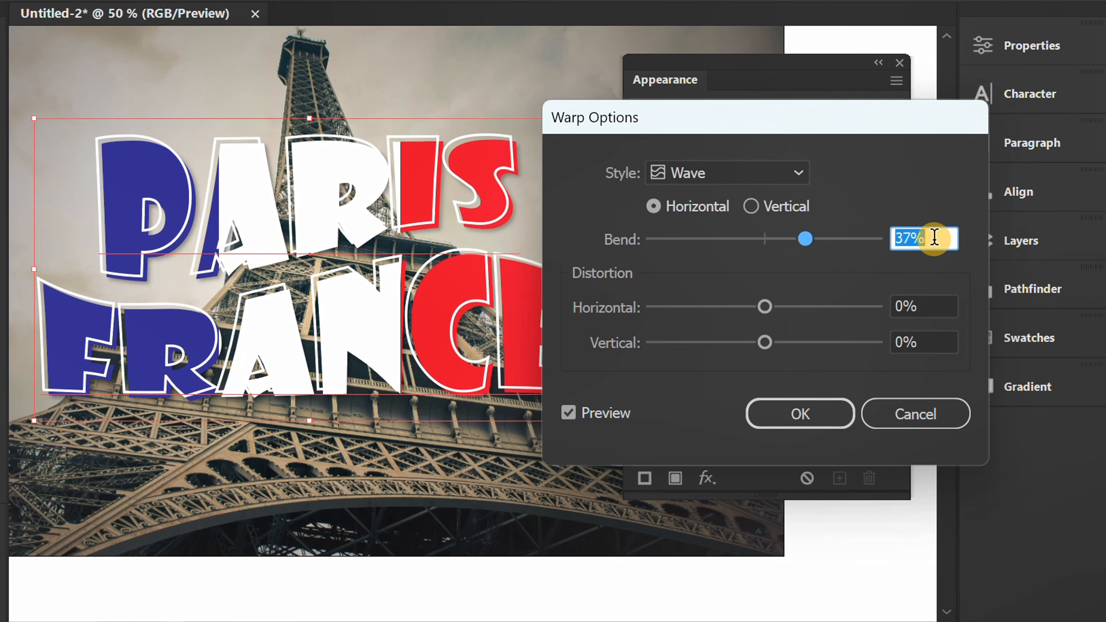
{"action": "key", "text": "Down"}
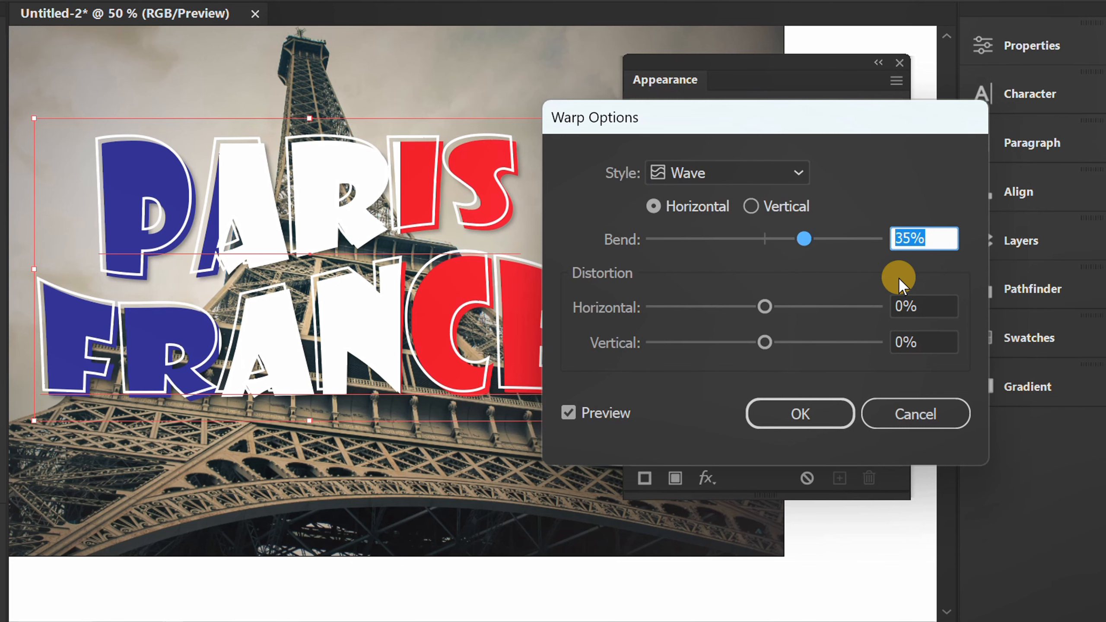
{"action": "left_click", "coordinate": [818, 412]}
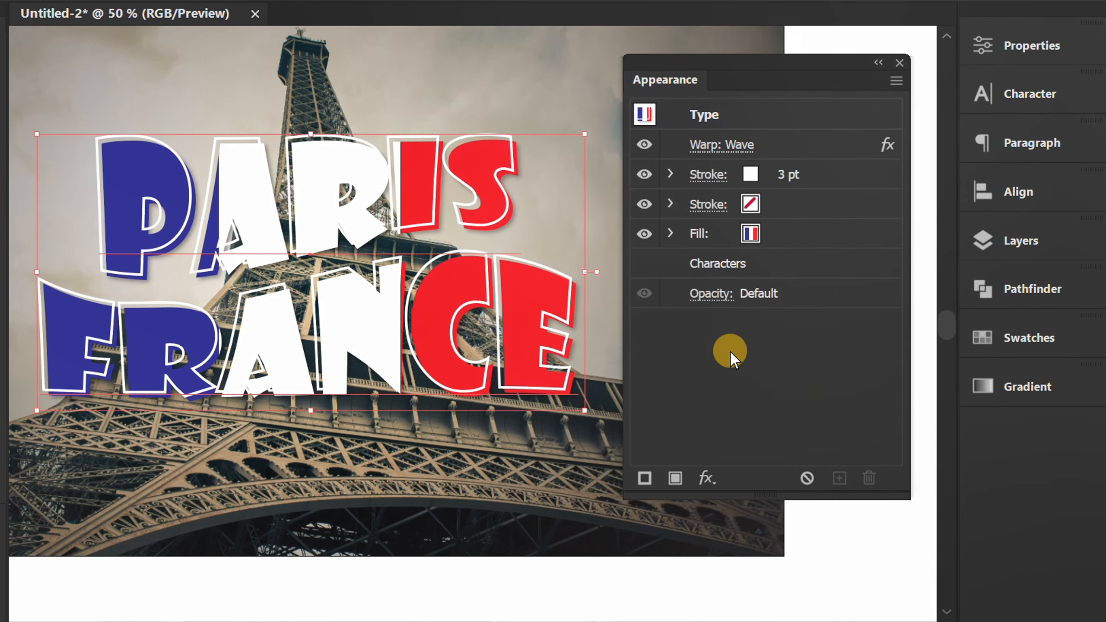
Set the opacity of the text's gradient fill to 90%.
{"action": "left_click", "coordinate": [671, 234]}
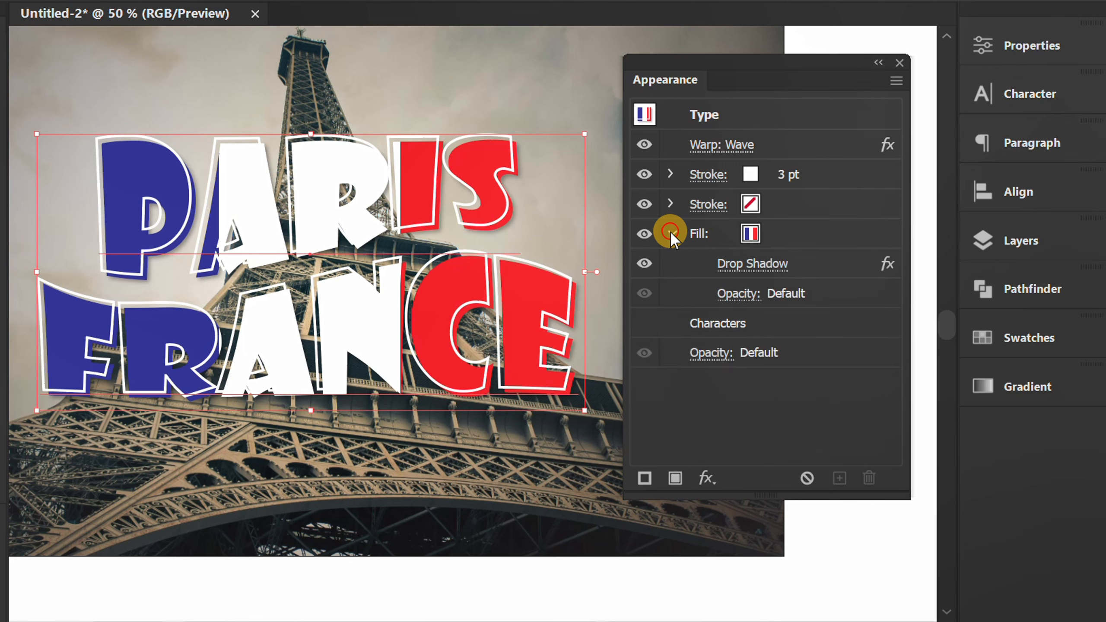
{"action": "left_click", "coordinate": [730, 293]}
{"action": "scroll", "coordinate": [705, 340], "scroll_direction": "down", "scroll_amount": 9}
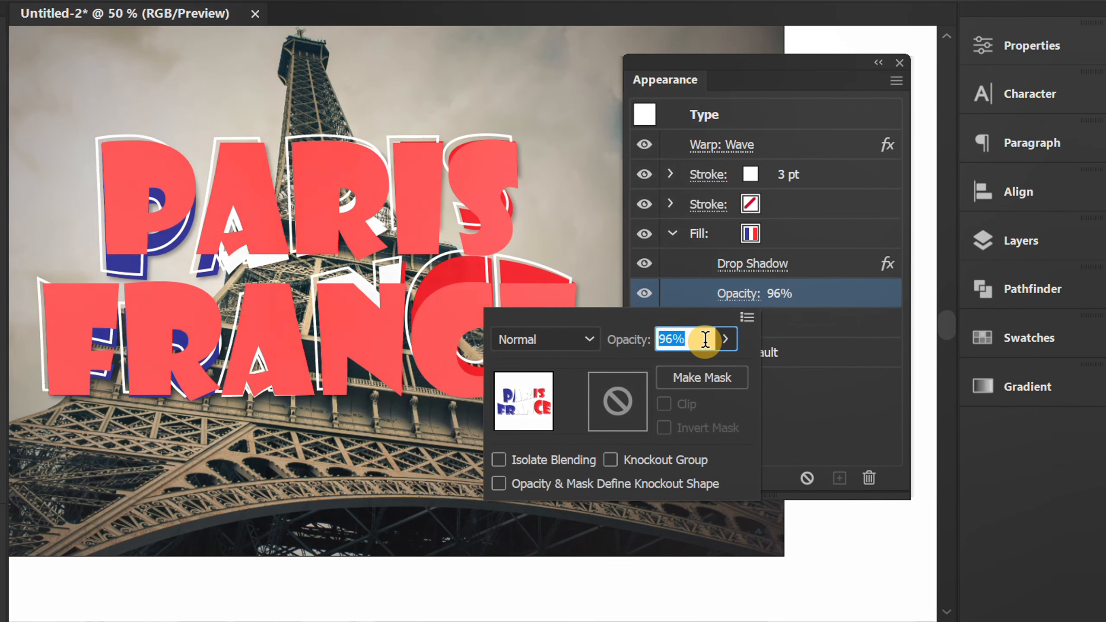
{"action": "scroll", "coordinate": [706, 340], "scroll_direction": "down", "scroll_amount": 1}
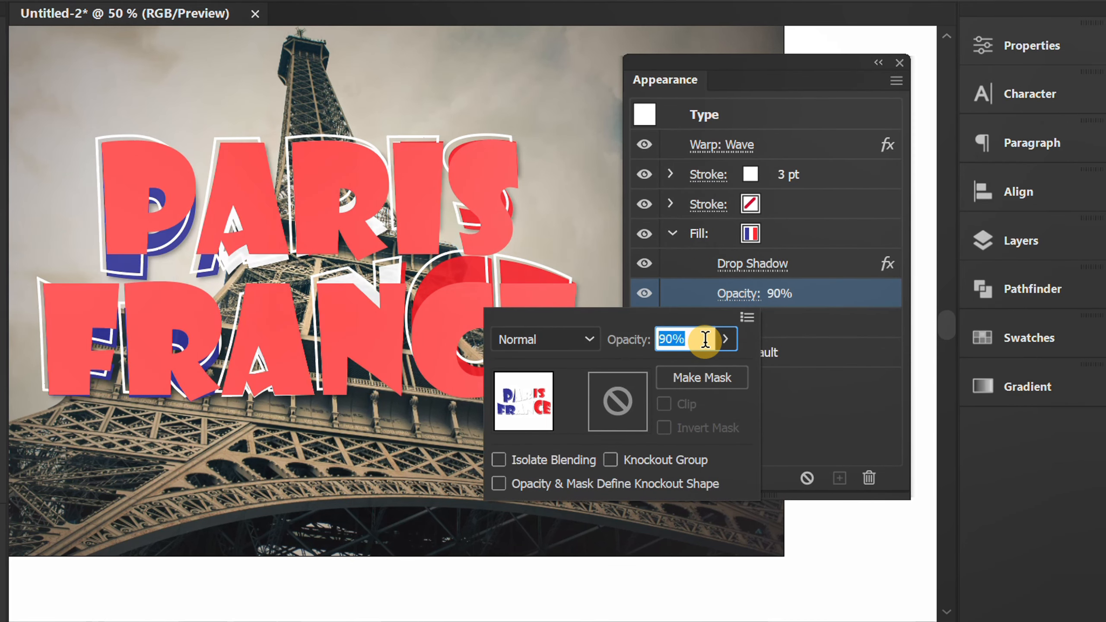
{"action": "left_click", "coordinate": [799, 394]}
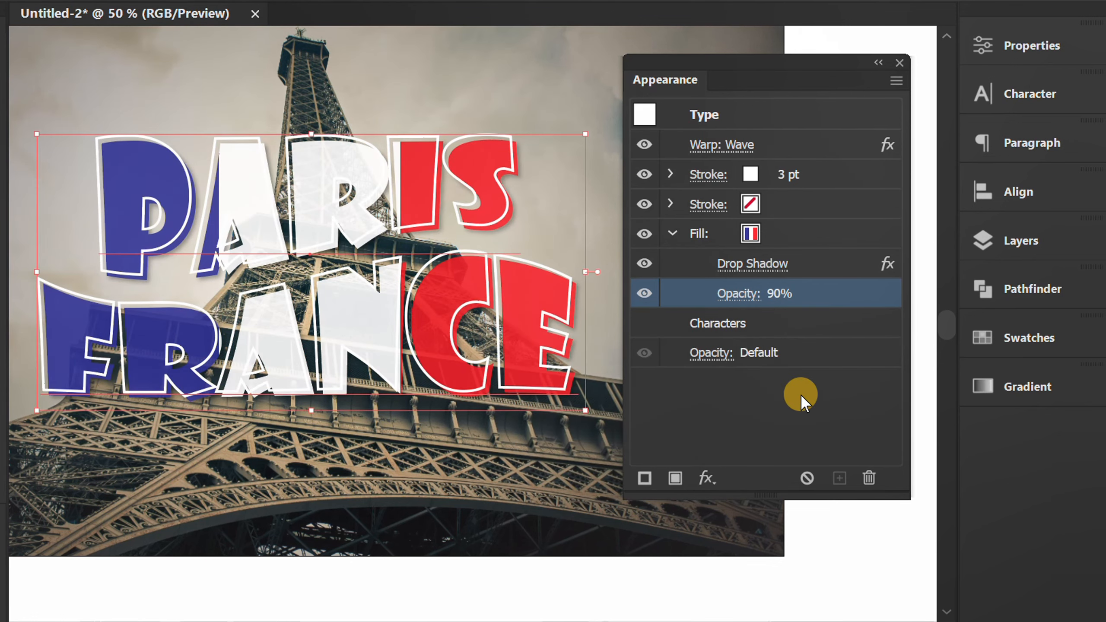
Dock the floating Appearance panel with the other collapsed panels and deselect the text.
{"action": "left_click_drag", "start_coordinate": [734, 57], "coordinate": [997, 414]}
{"action": "left_click", "coordinate": [664, 427]}
{"action": "left_click_drag", "start_coordinate": [427, 456], "coordinate": [584, 470]}
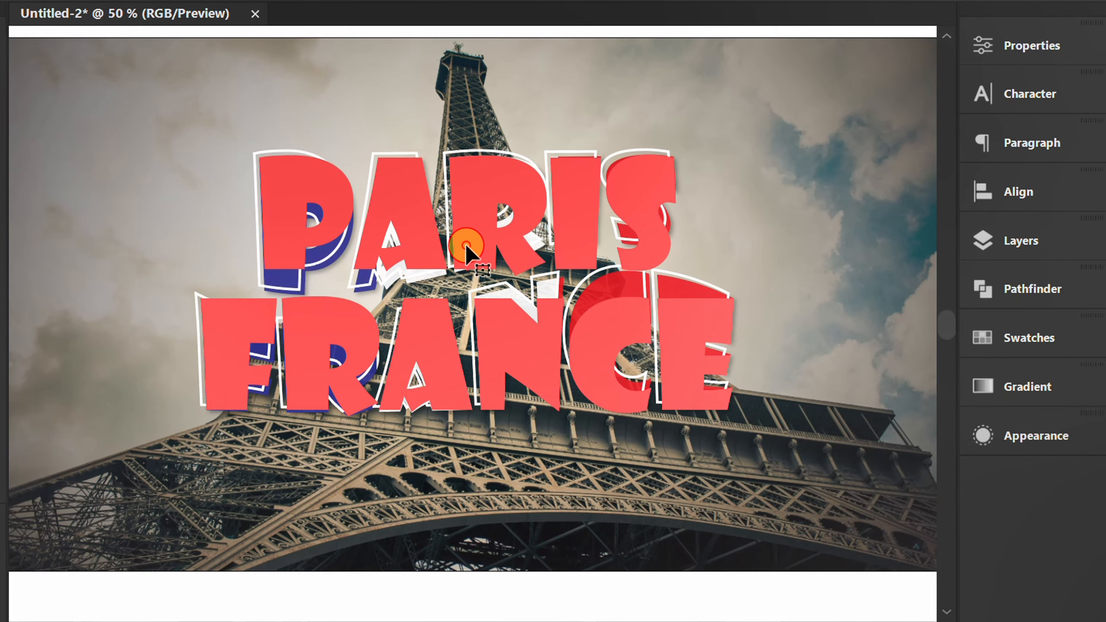
Replace the text with WELCOME on the first line and TO FRANCE on the second, and shift it slightly left over the photo.
{"action": "key", "text": "ctrl+a"}
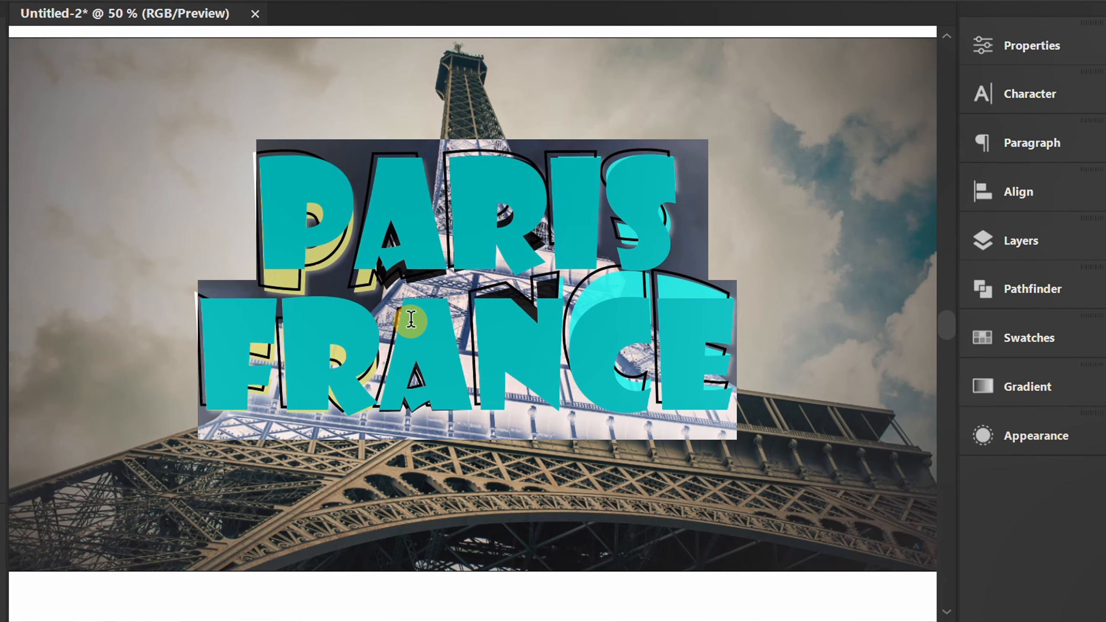
{"action": "type", "text": "WELCOME"}
{"action": "key", "text": "Return"}
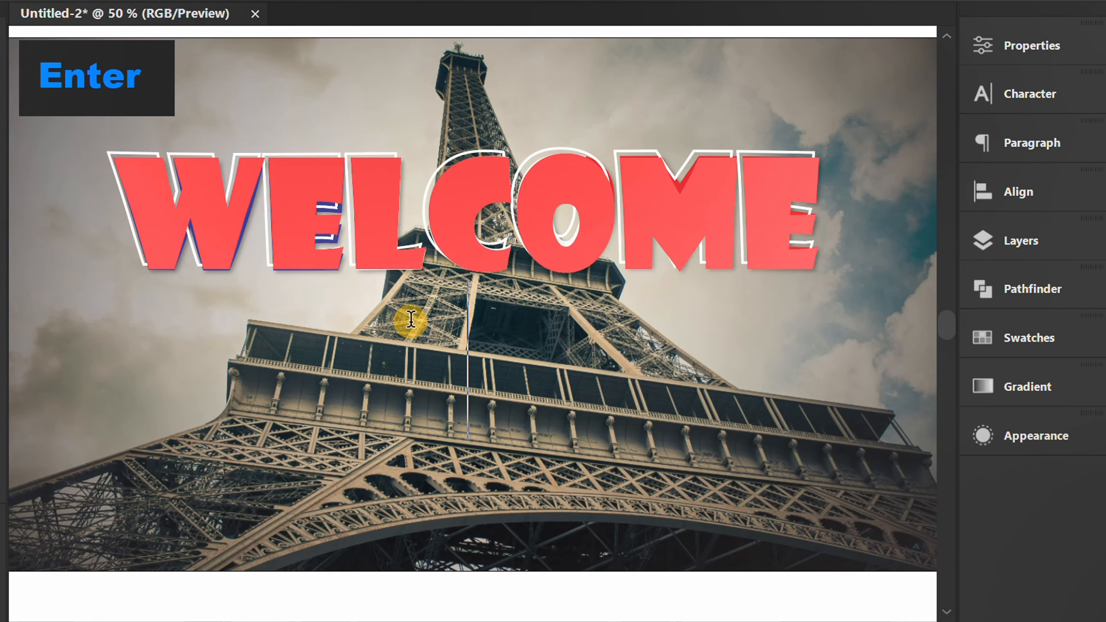
{"action": "type", "text": "TO FRANCE"}
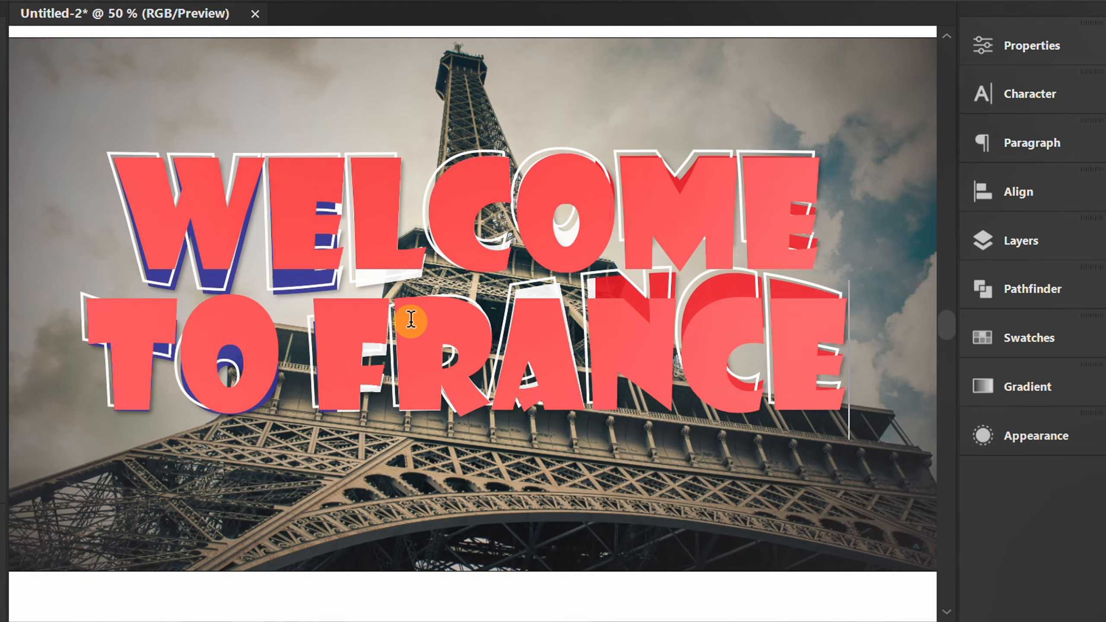
{"action": "key", "text": "Escape"}
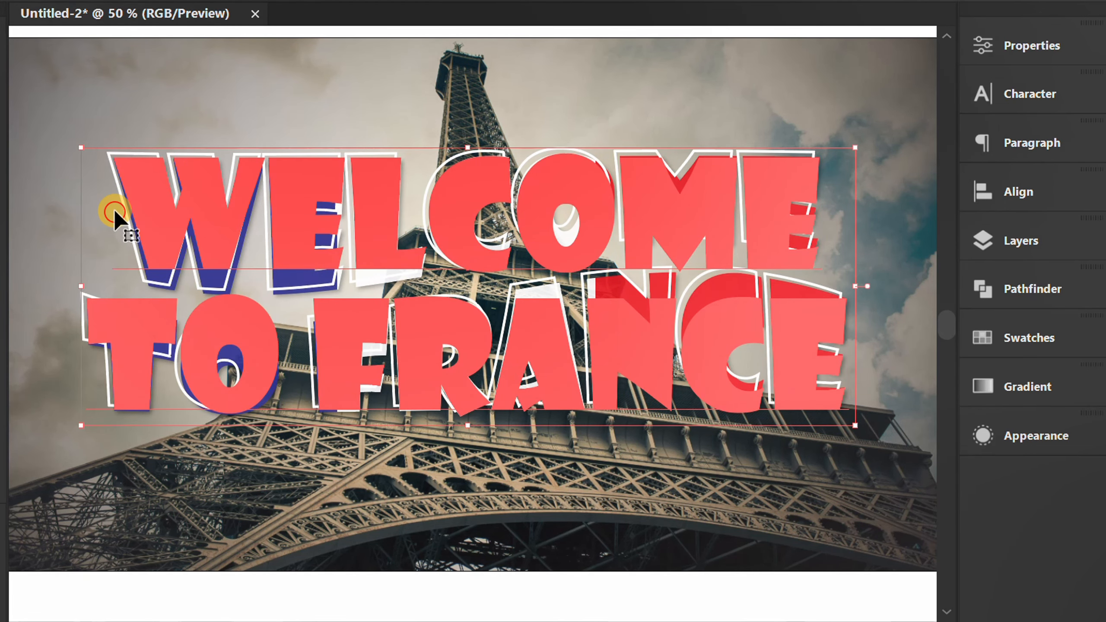
{"action": "mouse_move", "coordinate": [113, 213]}
{"action": "left_mouse_down"}
{"action": "mouse_move", "coordinate": [133, 210]}
{"action": "mouse_move", "coordinate": [111, 217]}
{"action": "left_mouse_up"}
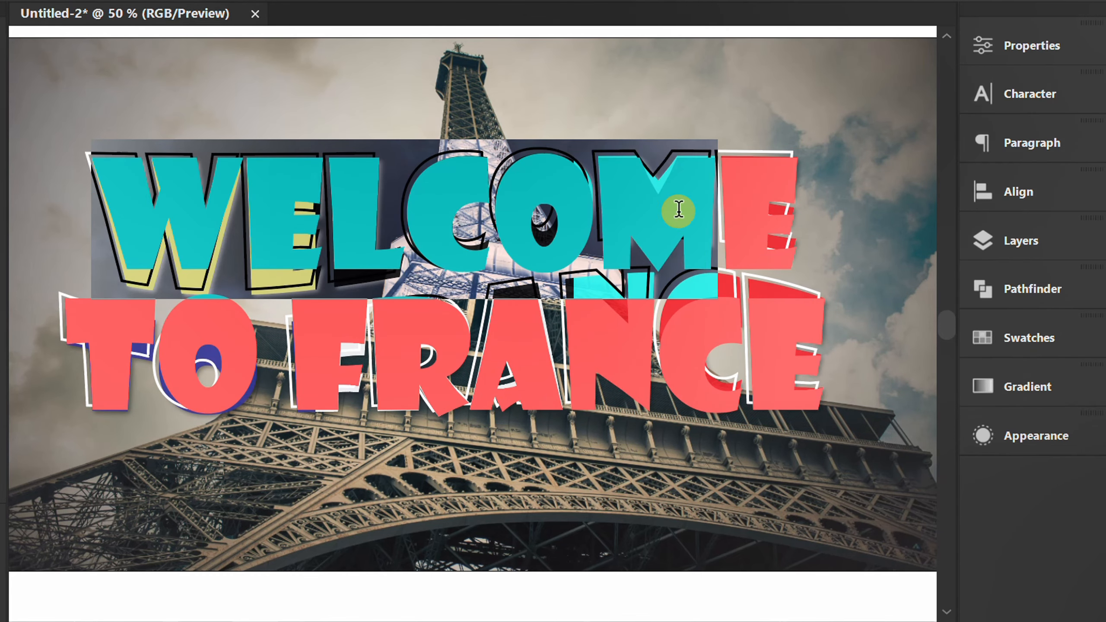
Increase the font size of only the word WELCOME until it matches the width of TO FRANCE, and deselect the text.
{"action": "left_click_drag", "start_coordinate": [679, 210], "coordinate": [767, 211]}
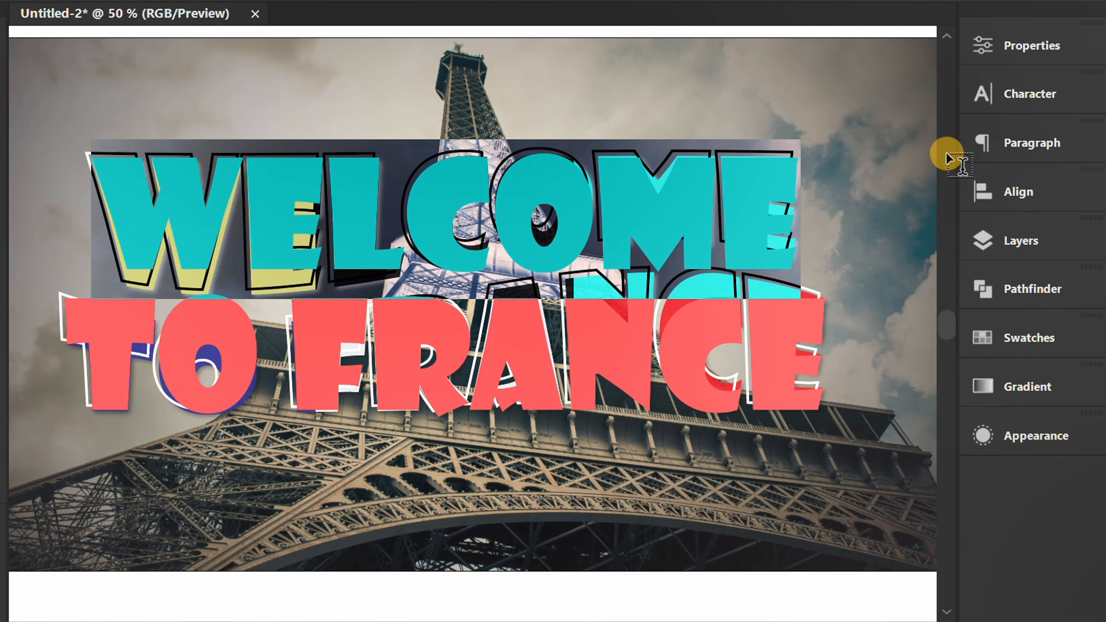
{"action": "left_click", "coordinate": [1021, 97]}
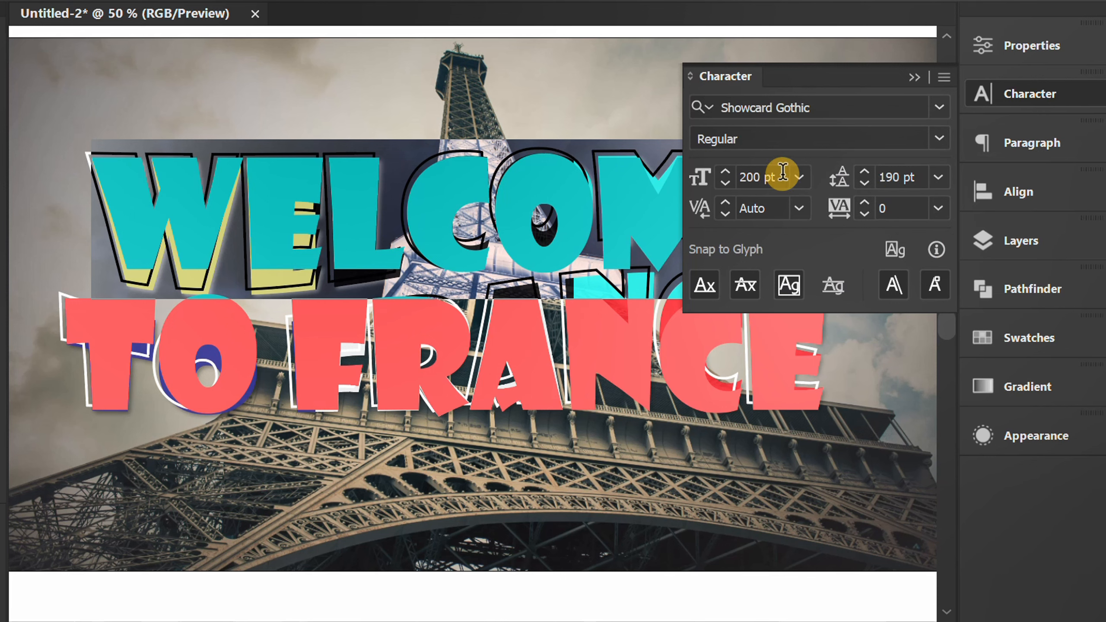
{"action": "left_click", "coordinate": [782, 172]}
{"action": "scroll", "coordinate": [782, 172], "scroll_direction": "up", "scroll_amount": 9}
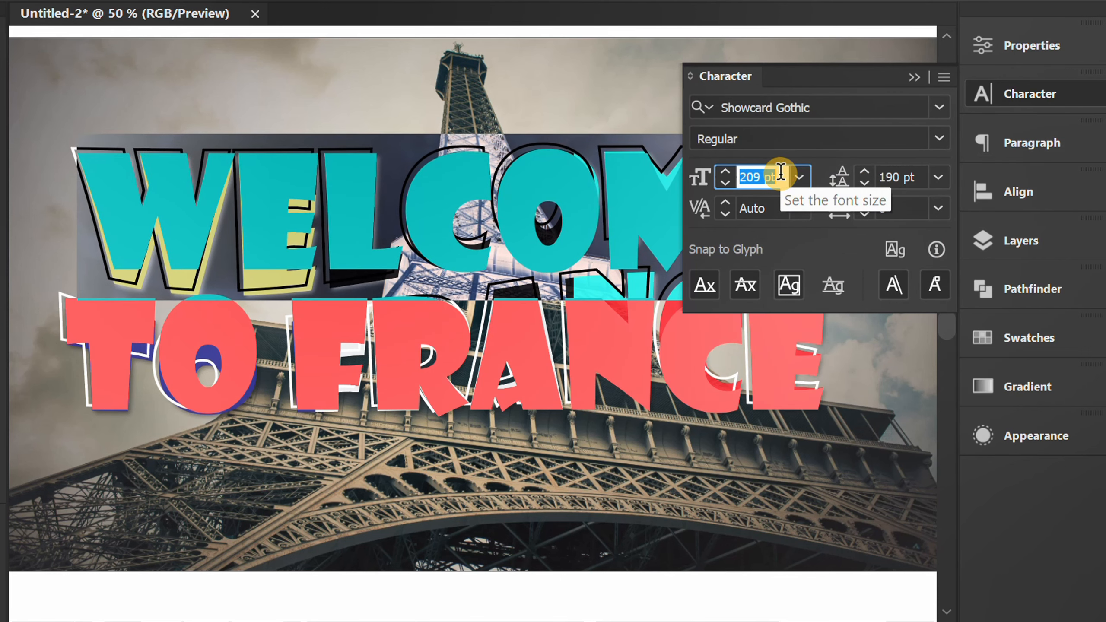
{"action": "scroll", "coordinate": [781, 172], "scroll_direction": "up", "scroll_amount": 3}
{"action": "left_click", "coordinate": [914, 77]}
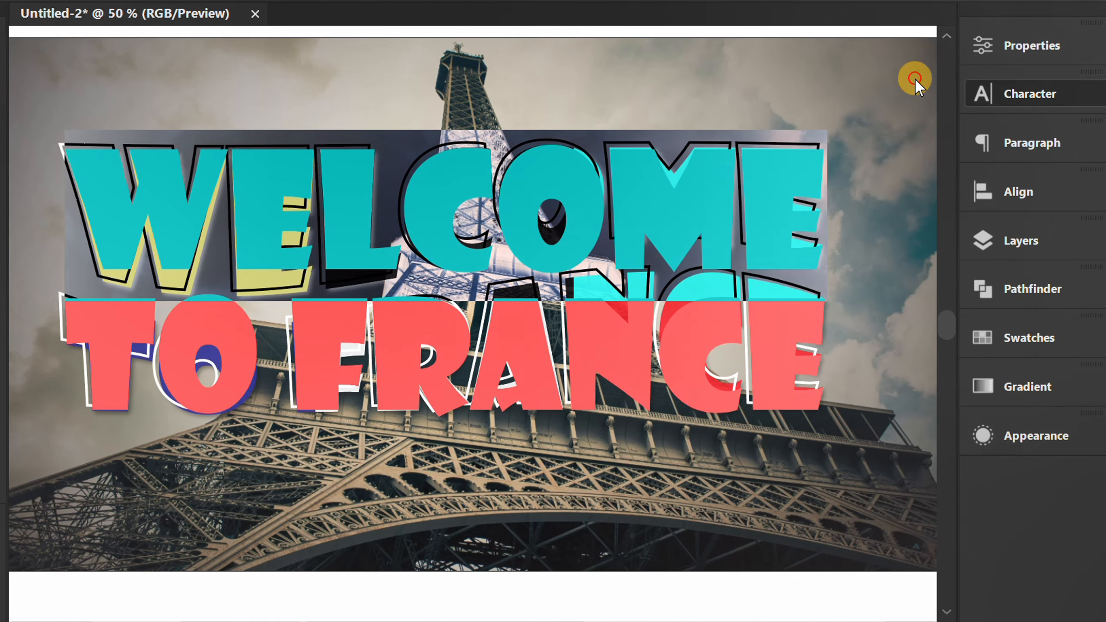
{"action": "key", "text": "Escape"}
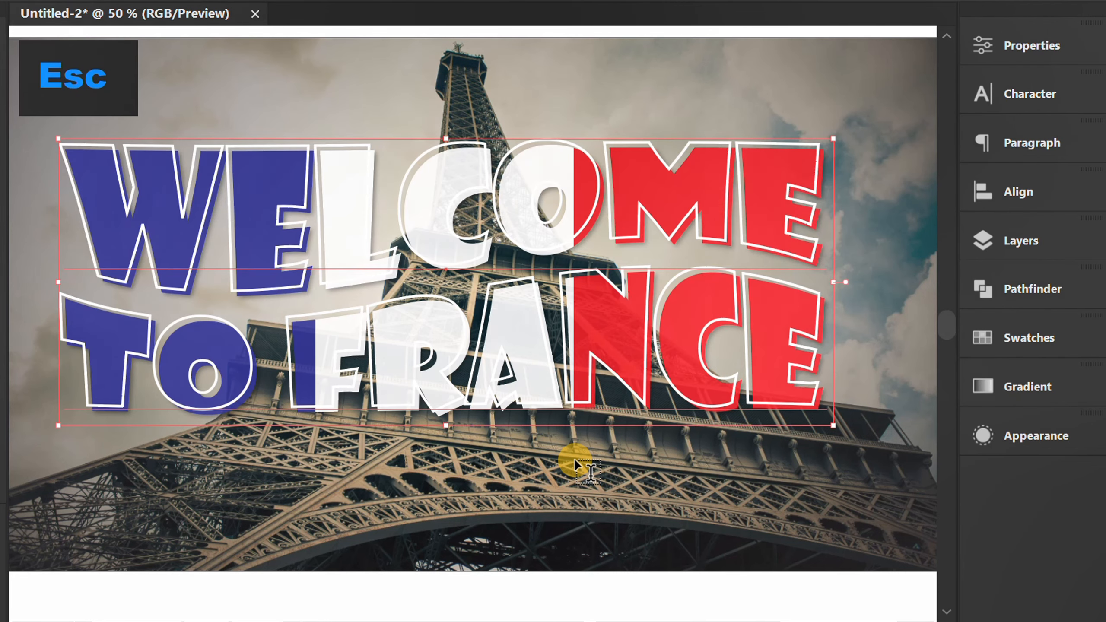
{"action": "key", "text": "v"}
{"action": "left_click", "coordinate": [574, 458]}
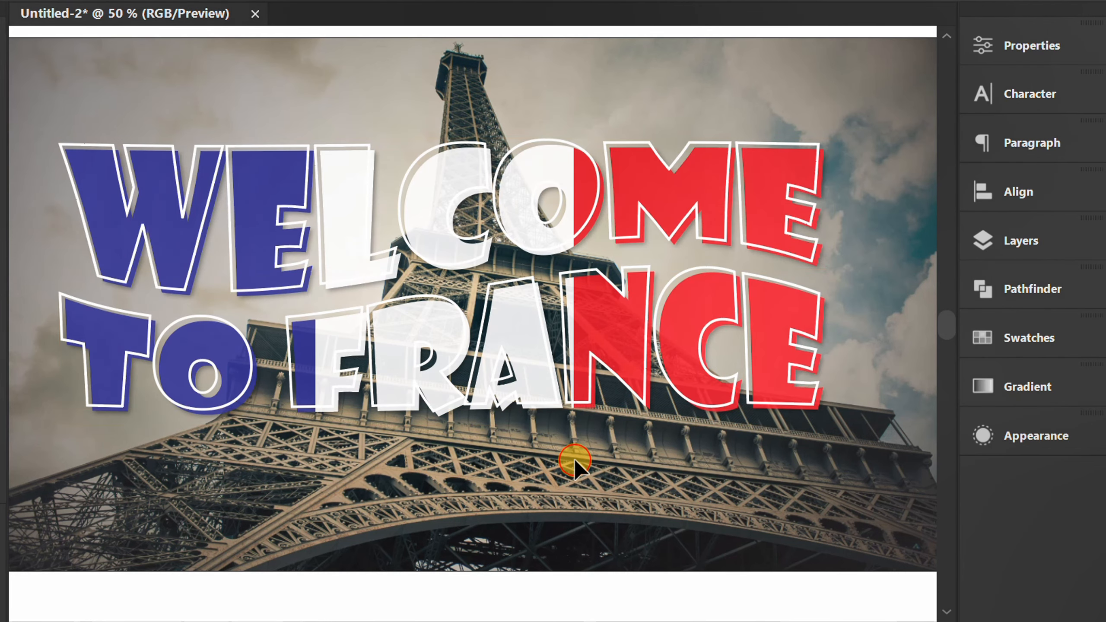